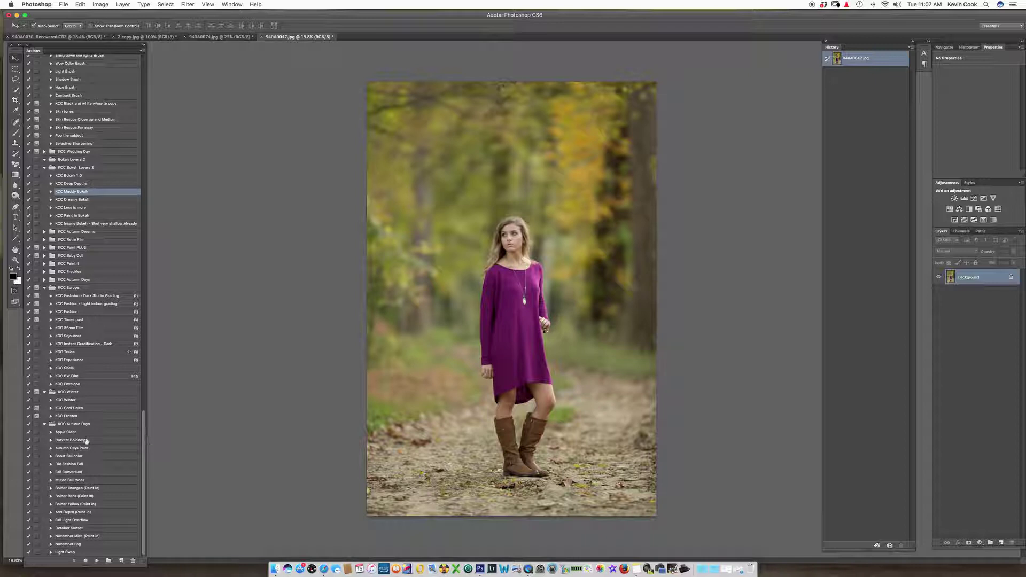
Step: Run the Fall Conversion action from the KCC Autumn Days set on the woman's portrait
click(79, 433)
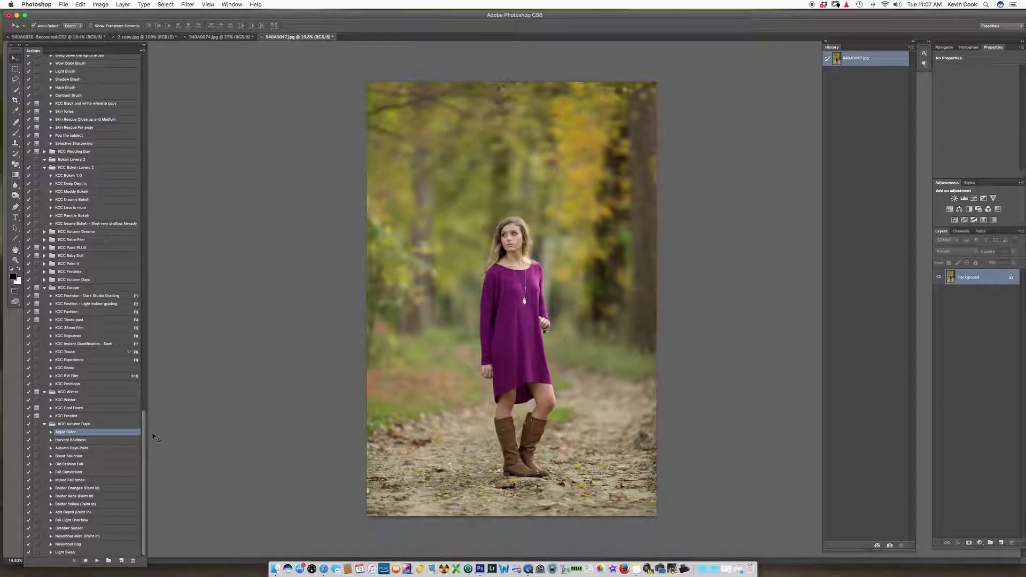
click(79, 473)
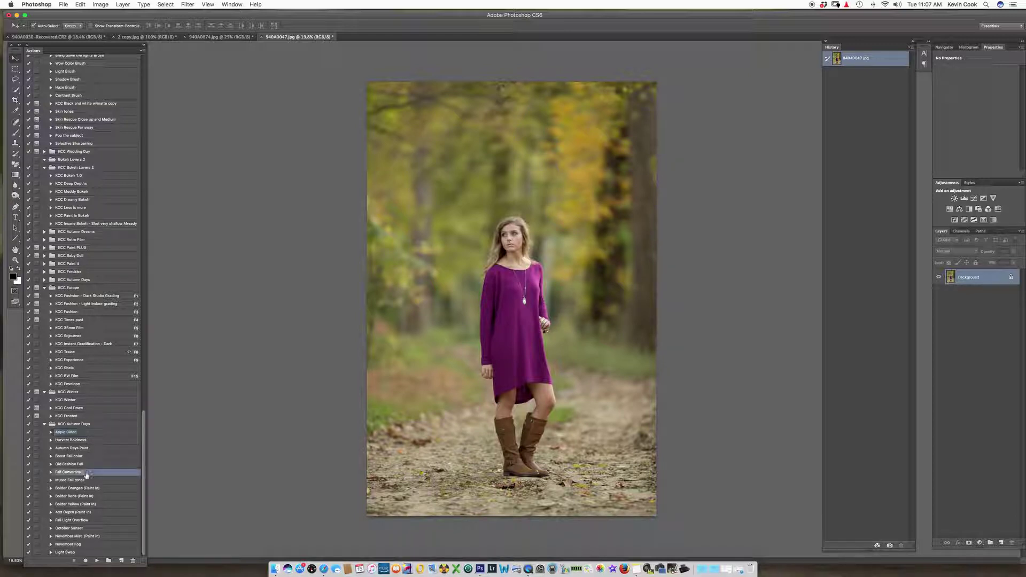
click(96, 561)
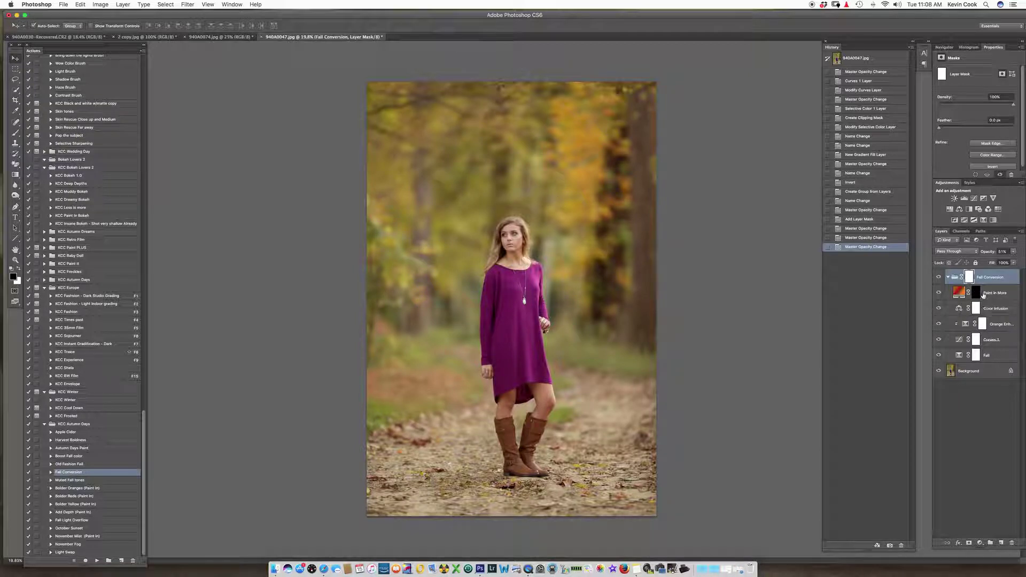
Step: Set the Fall Conversion group's opacity to 70%
click(1014, 255)
drag(1005, 259, 1012, 259)
click(893, 310)
Step: Brush black at about 45% opacity on the Fall Conversion mask over the woman's face, dress and legs
key(b)
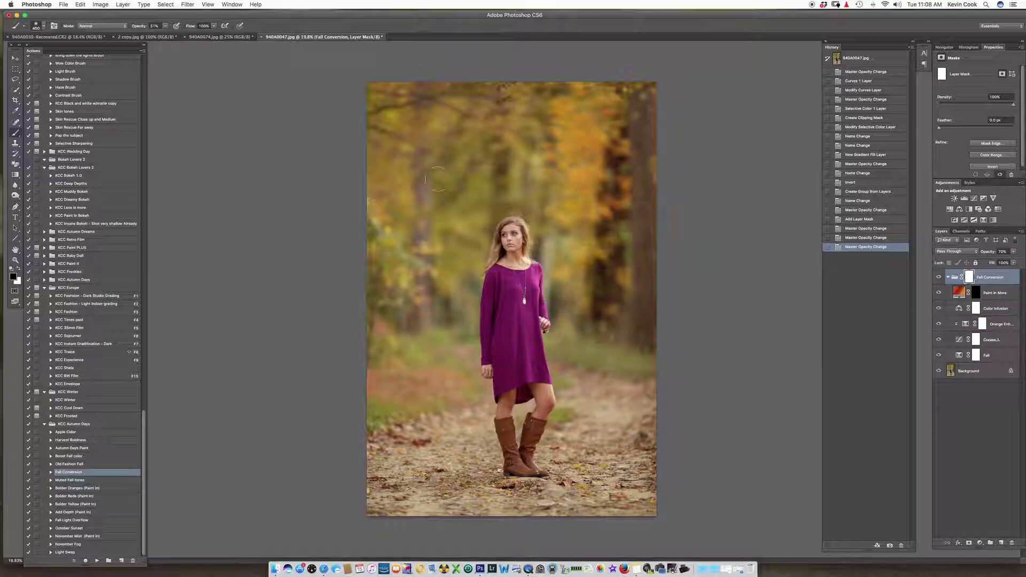
click(154, 25)
text(45)
click(532, 250)
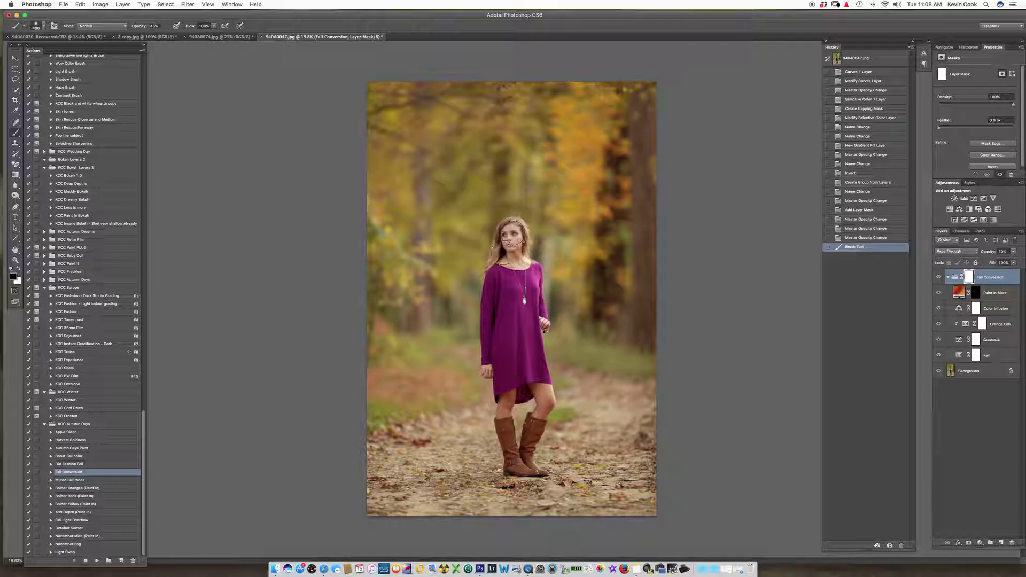
drag(521, 256, 526, 267)
drag(500, 359, 504, 401)
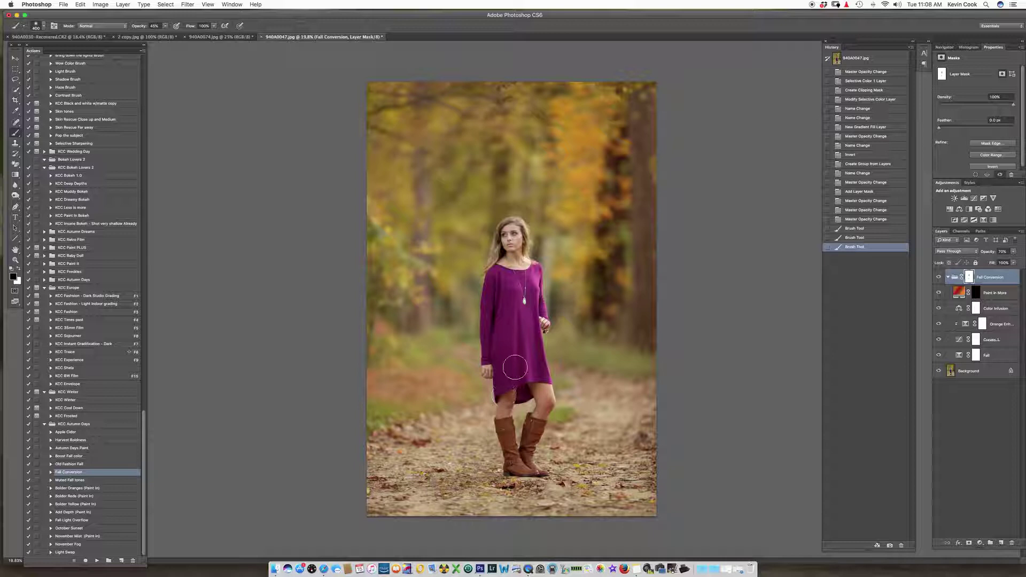
drag(527, 286, 543, 287)
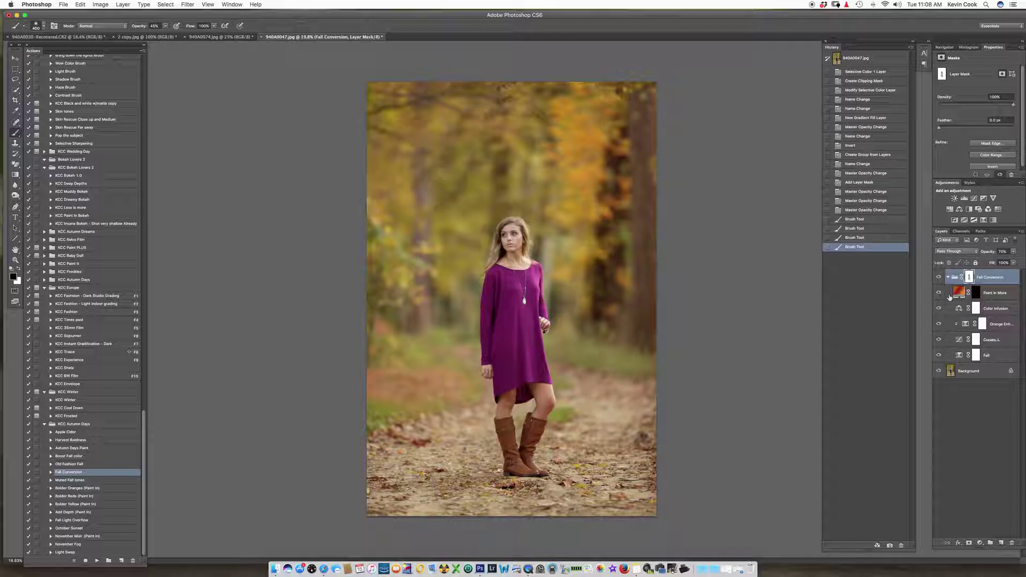
Step: Collapse the Fall Conversion group and select the Background layer
click(947, 277)
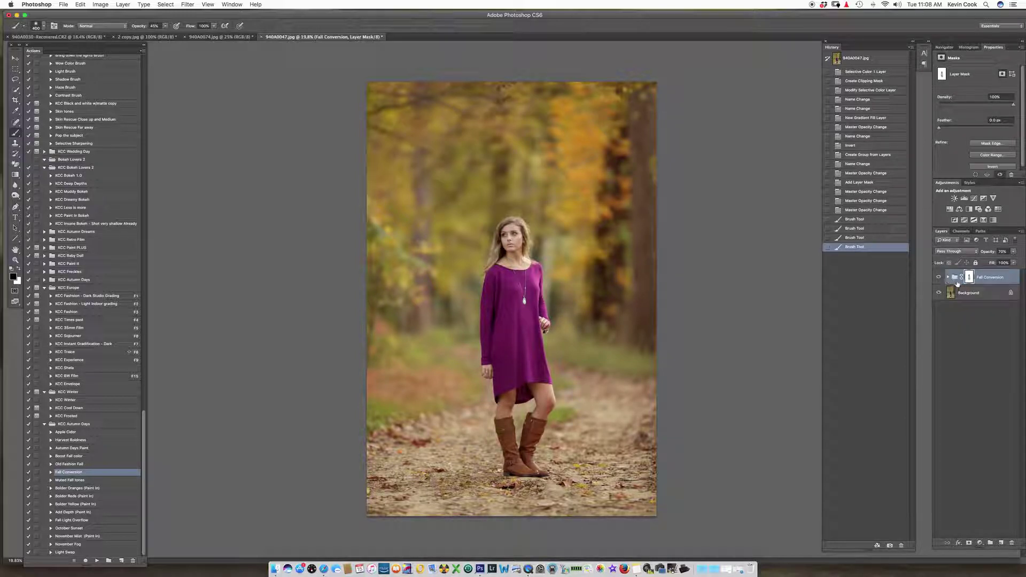
click(939, 276)
click(985, 297)
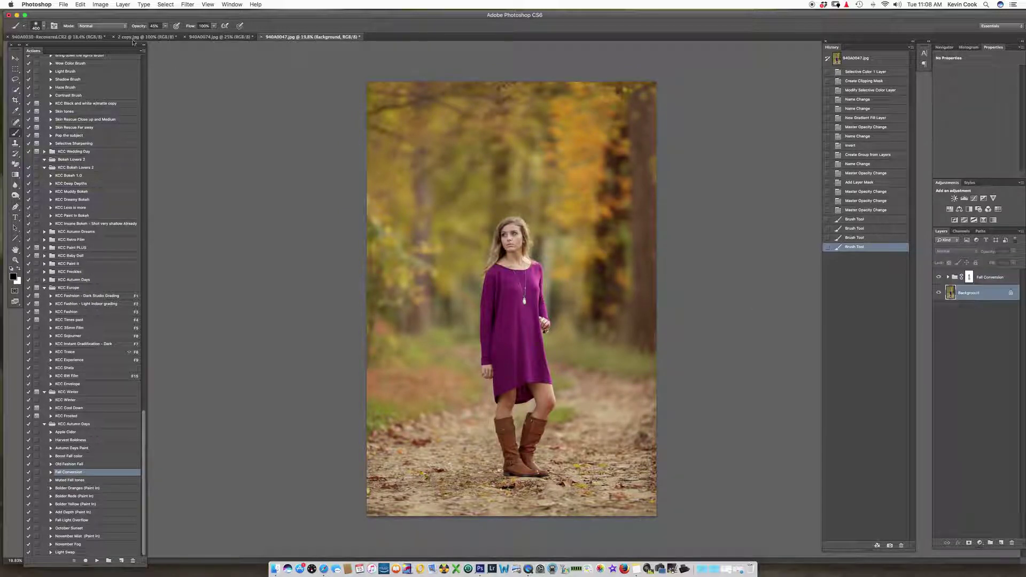
Step: Set the brush to 100% opacity and 800 px, and run the Bolder Oranges (Paint In) action above the Background layer
drag(165, 29, 183, 33)
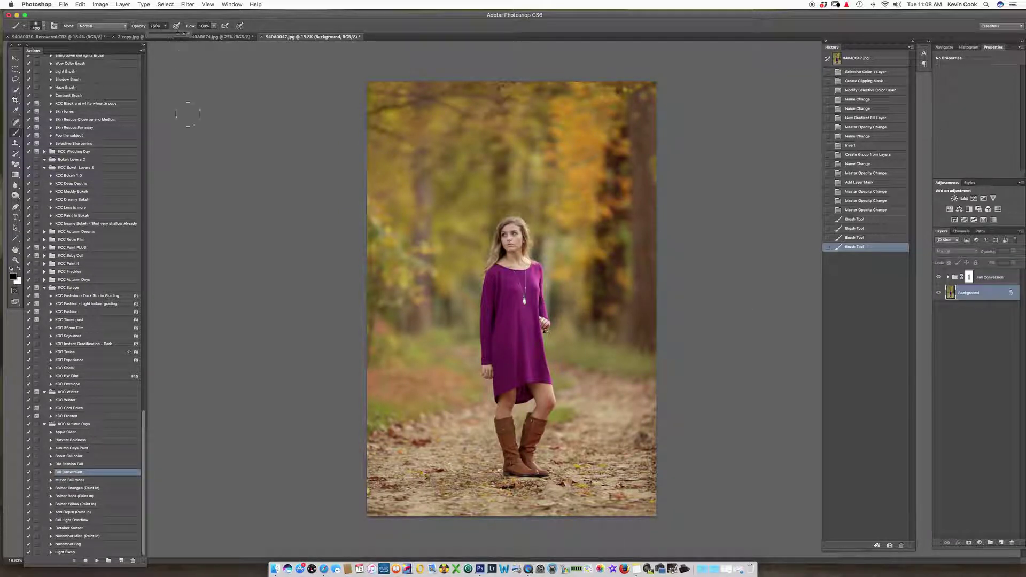
key(bracketright)
key(bracketright)
key(bracketright)
key(bracketright)
key(x)
click(89, 488)
click(97, 560)
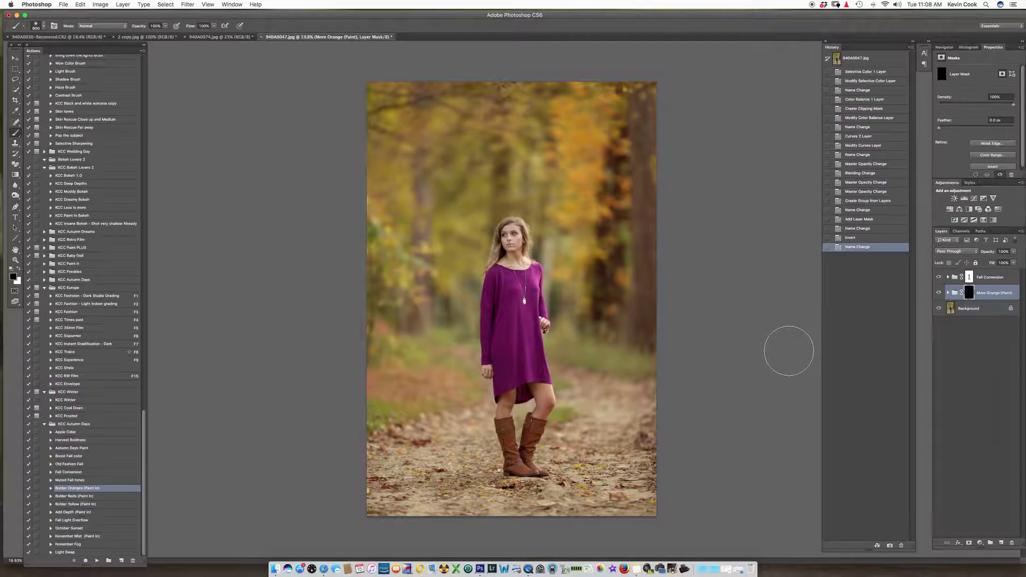
Step: Paint white on the More Orange (Paint) mask with a 1500 px brush over the trees and path around the woman
key(bracketright)
key(bracketright)
key(bracketright)
key(x)
mouse_move(566, 137)
mouse_down()
mouse_move(598, 135)
mouse_move(605, 257)
mouse_move(585, 155)
mouse_move(497, 103)
mouse_up()
mouse_move(414, 168)
mouse_down()
mouse_move(443, 358)
mouse_move(411, 406)
mouse_move(369, 368)
mouse_up()
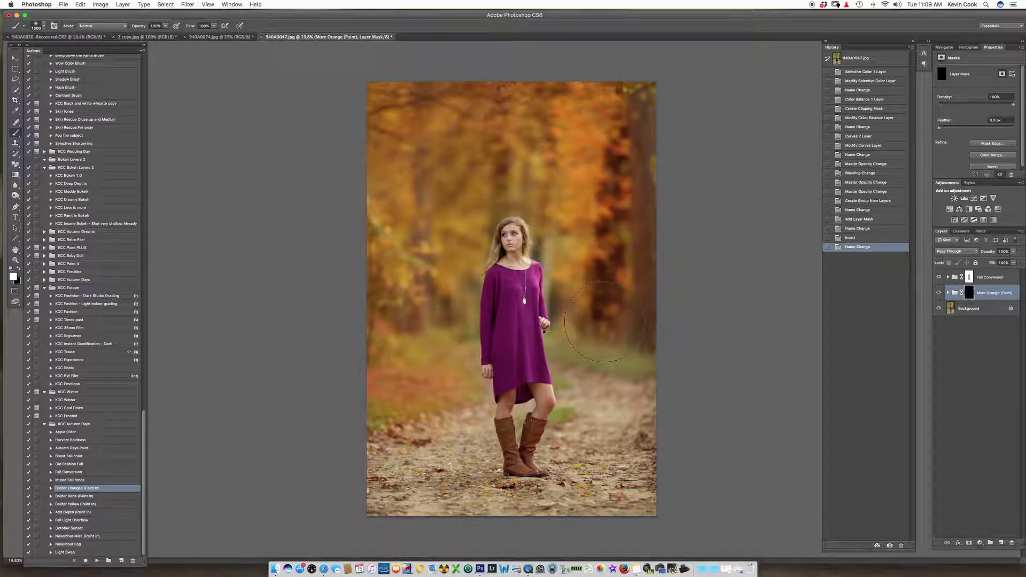
mouse_move(617, 310)
mouse_down()
mouse_move(598, 382)
mouse_move(662, 374)
mouse_move(598, 405)
mouse_up()
mouse_move(429, 425)
mouse_down()
mouse_move(417, 460)
mouse_move(448, 476)
mouse_move(427, 486)
mouse_move(479, 501)
mouse_move(556, 494)
mouse_move(609, 427)
mouse_move(633, 463)
mouse_move(604, 363)
mouse_up()
Step: Paint the orange effect in close around the woman's outline with a 400 px brush
key(bracketleft)
key(bracketleft)
key(bracketleft)
key(bracketleft)
key(bracketleft)
key(bracketleft)
key(bracketleft)
key(bracketleft)
drag(468, 308, 572, 261)
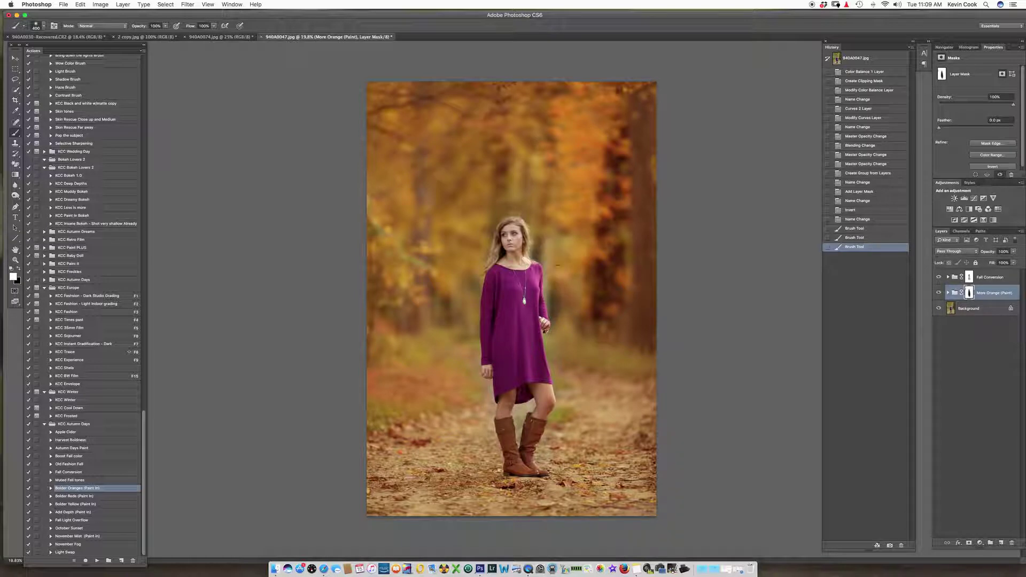
drag(562, 339, 577, 444)
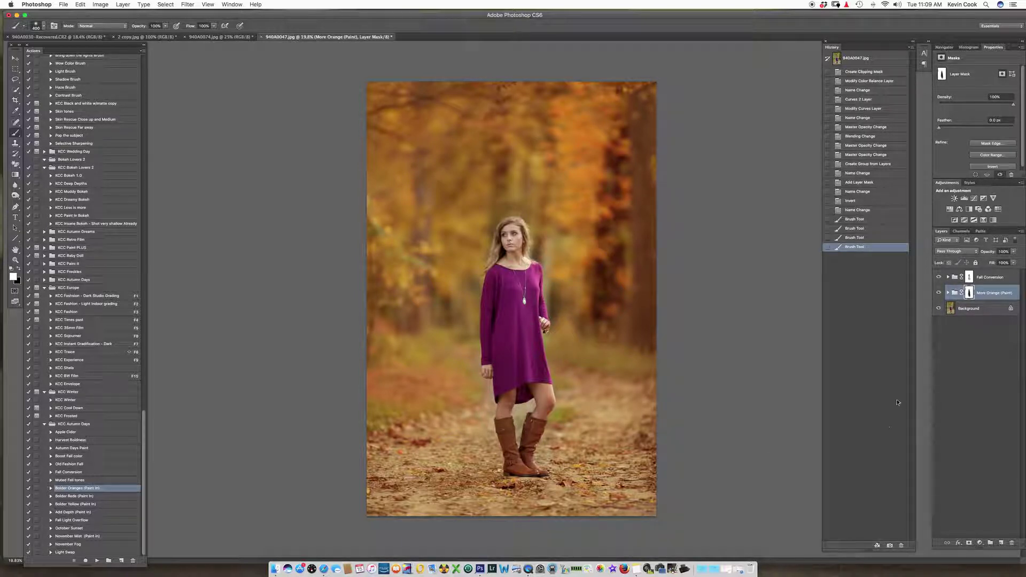
Step: Lower the More Orange (Paint) group's opacity and run the Bolder Reds (Paint In) action above the Background layer
click(1013, 251)
drag(1014, 262, 1005, 263)
click(976, 314)
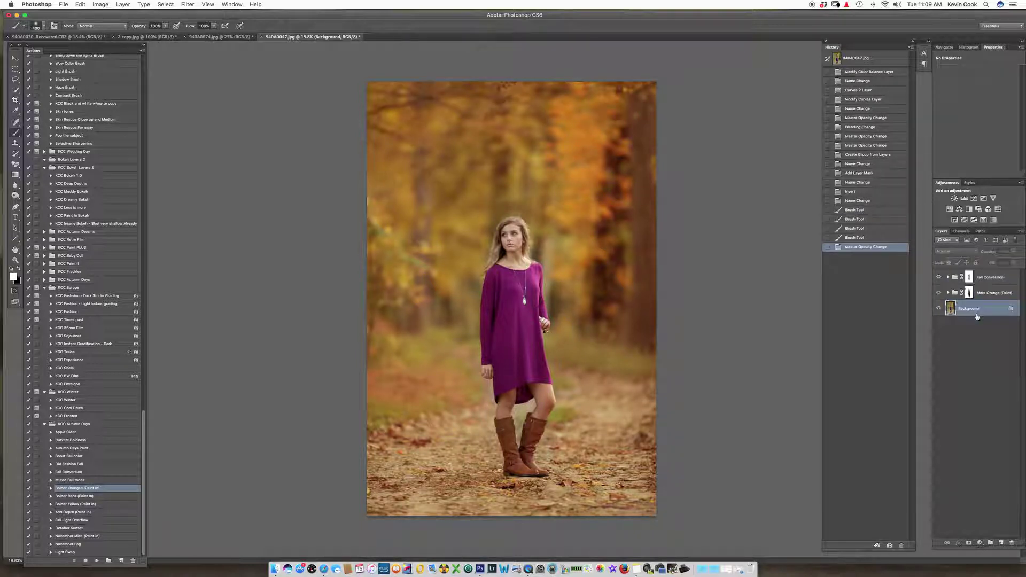
click(86, 496)
click(96, 561)
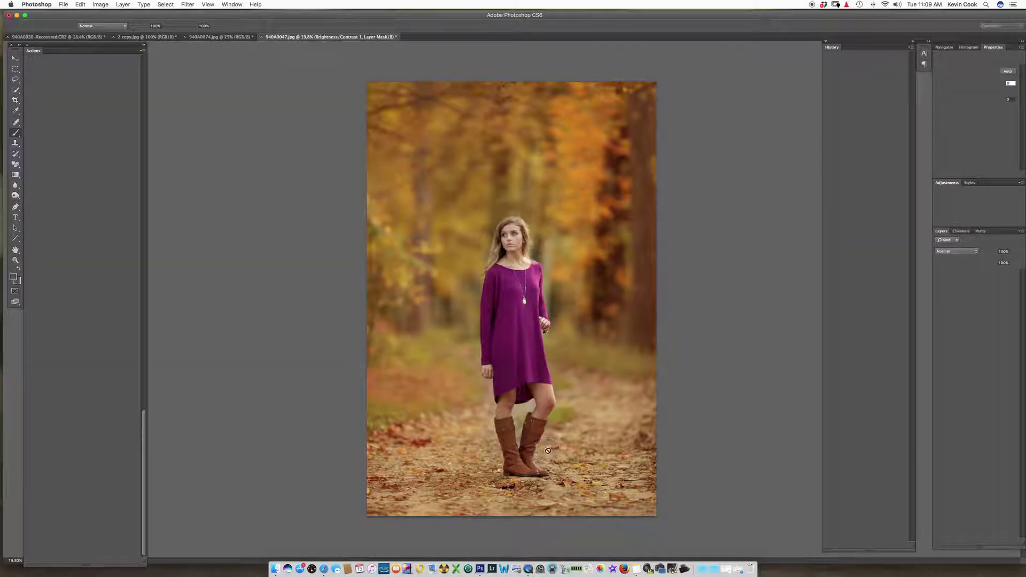
Step: Paint the bolder reds into the trees and ground around the woman with a 1400 px white brush
key(bracketright)
key(bracketright)
key(bracketright)
key(bracketright)
key(bracketright)
key(bracketright)
key(bracketright)
key(bracketright)
key(bracketright)
key(bracketright)
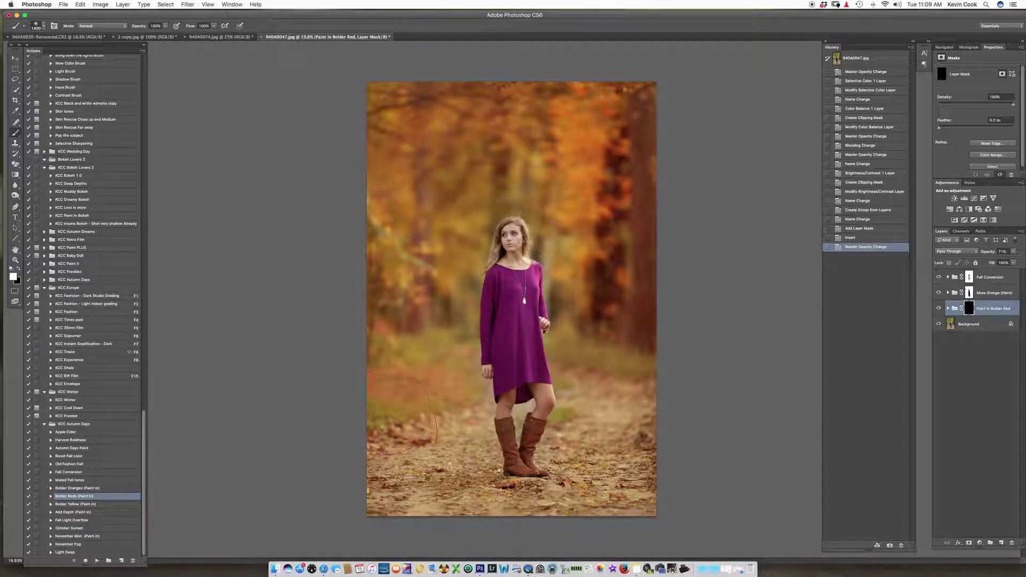
click(614, 403)
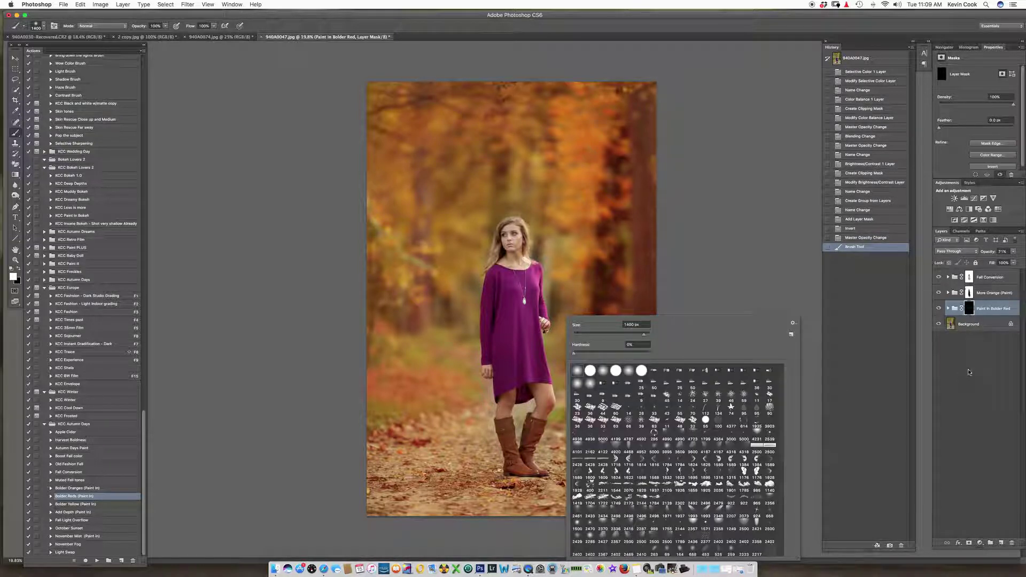
click(975, 357)
click(771, 232)
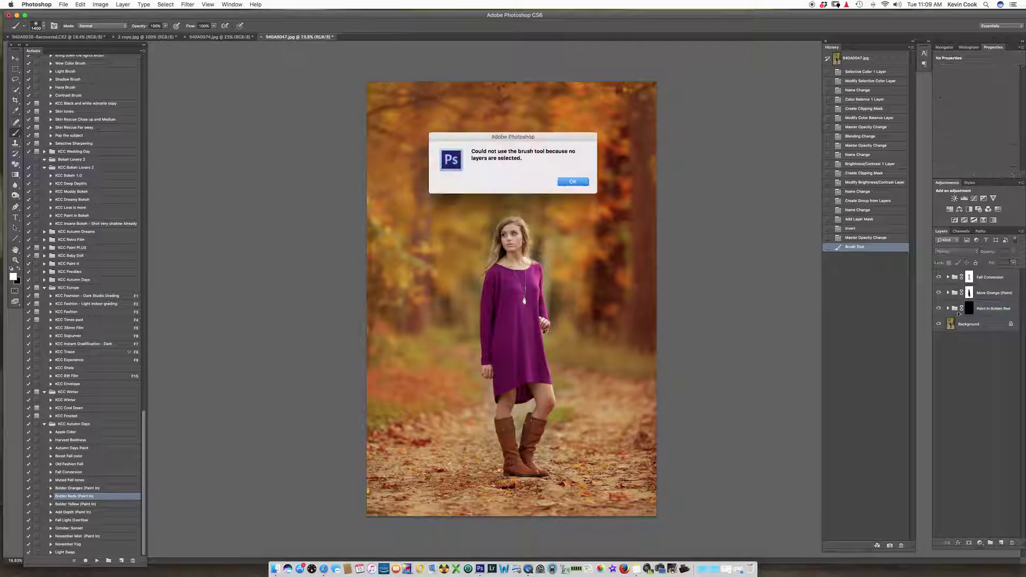
click(581, 182)
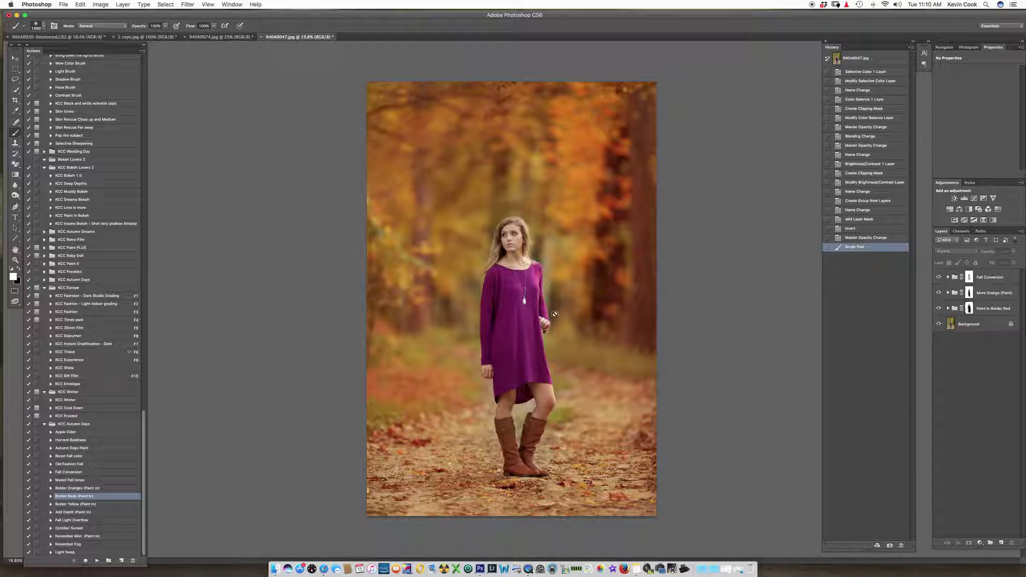
Step: Reduce the Fall Conversion group's opacity to about 55%
click(980, 330)
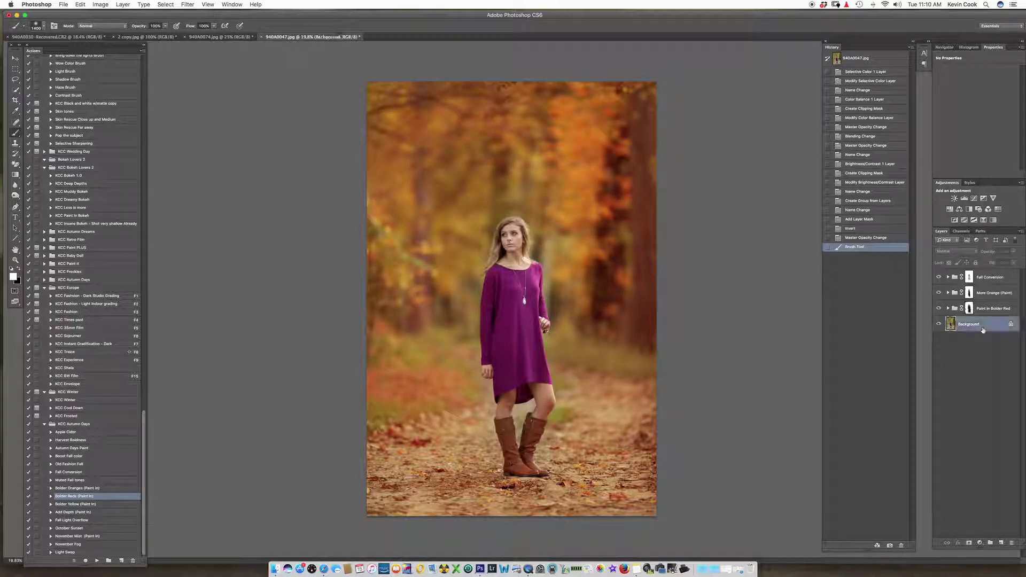
click(993, 278)
mouse_move(1018, 255)
mouse_down()
mouse_move(1006, 262)
mouse_move(1018, 264)
mouse_move(992, 263)
mouse_move(1003, 259)
mouse_up()
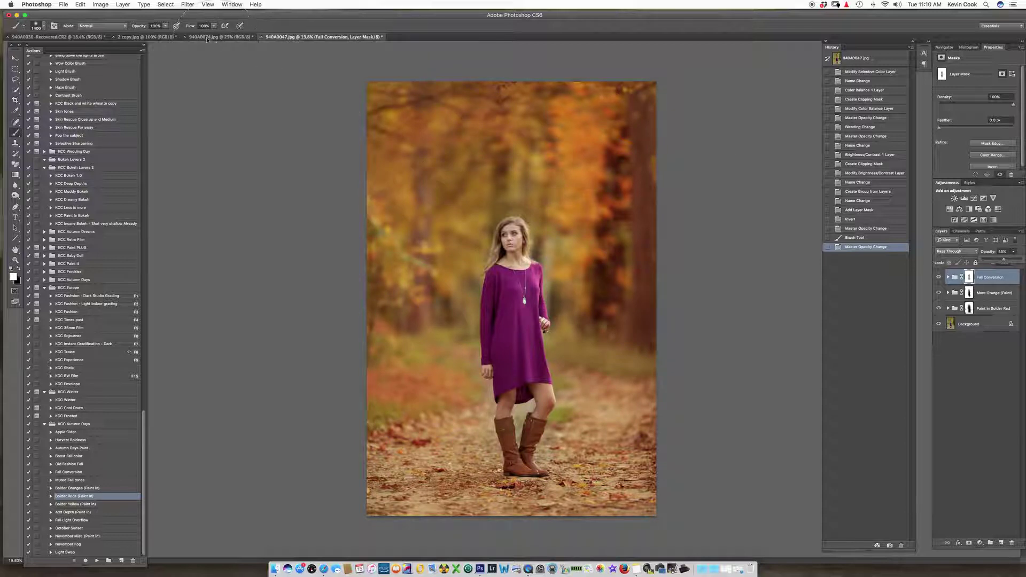
Step: Switch to the country road photo 2 copy.jpg and make the brush much smaller
click(165, 38)
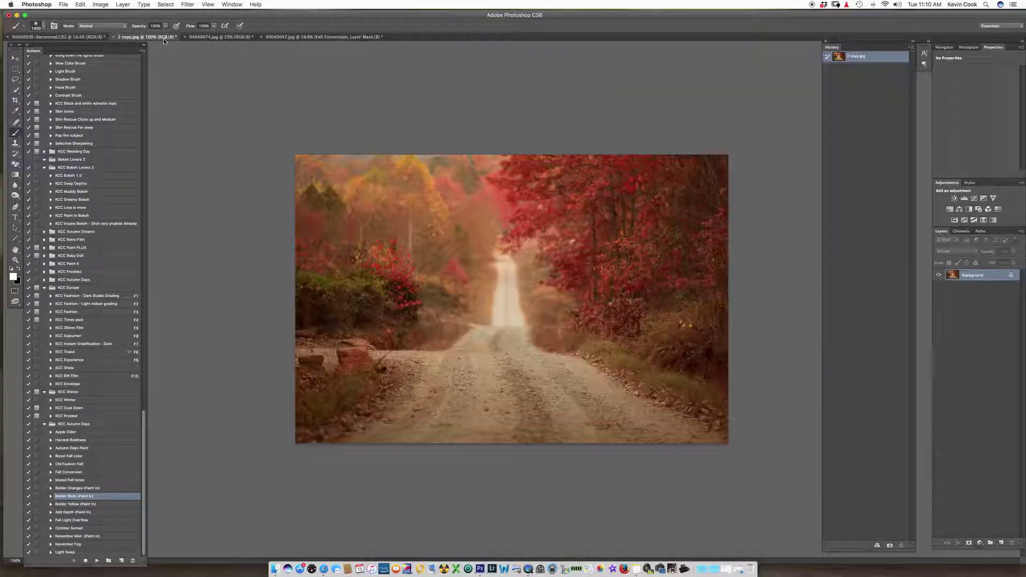
key(bracketleft)
key(bracketleft)
key(bracketleft)
key(bracketleft)
key(bracketleft)
key(bracketleft)
key(bracketleft)
key(bracketleft)
key(bracketleft)
key(bracketleft)
Step: Run the Apple Cider action on the road photo and lower the opacity of its group's lowest layer
click(64, 433)
click(97, 560)
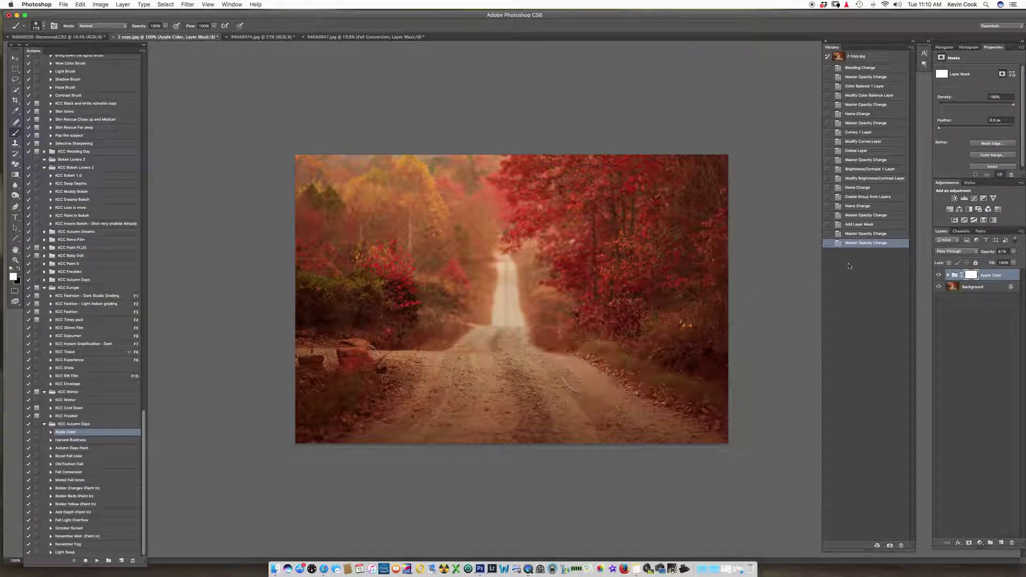
click(948, 276)
click(1003, 348)
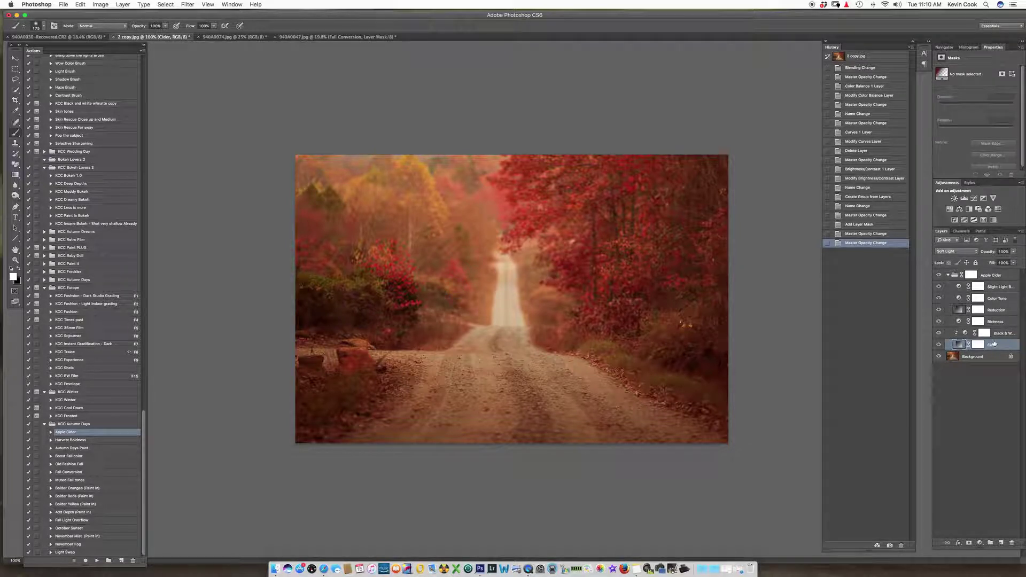
click(1012, 263)
drag(1010, 263, 975, 262)
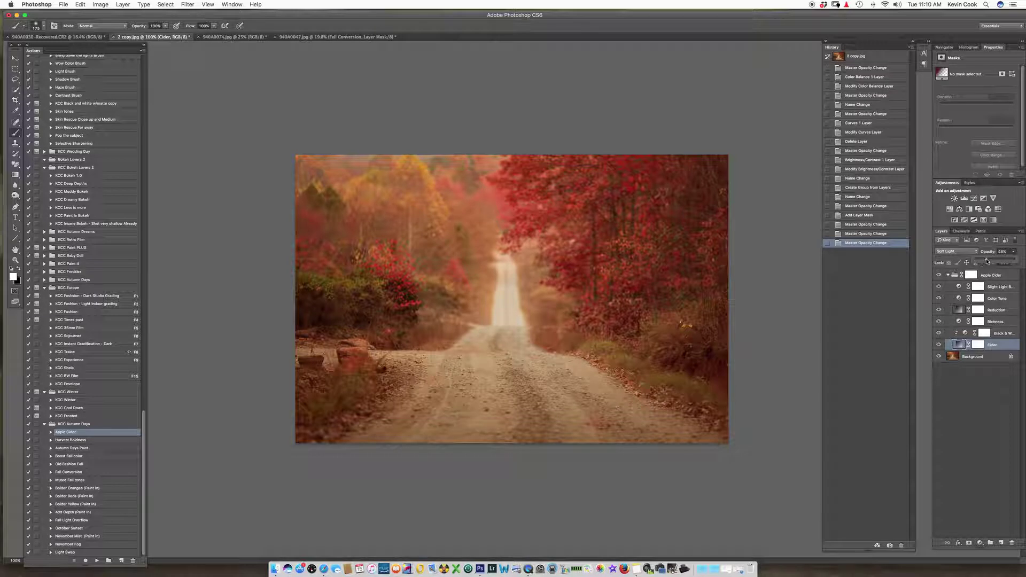
drag(987, 306, 986, 306)
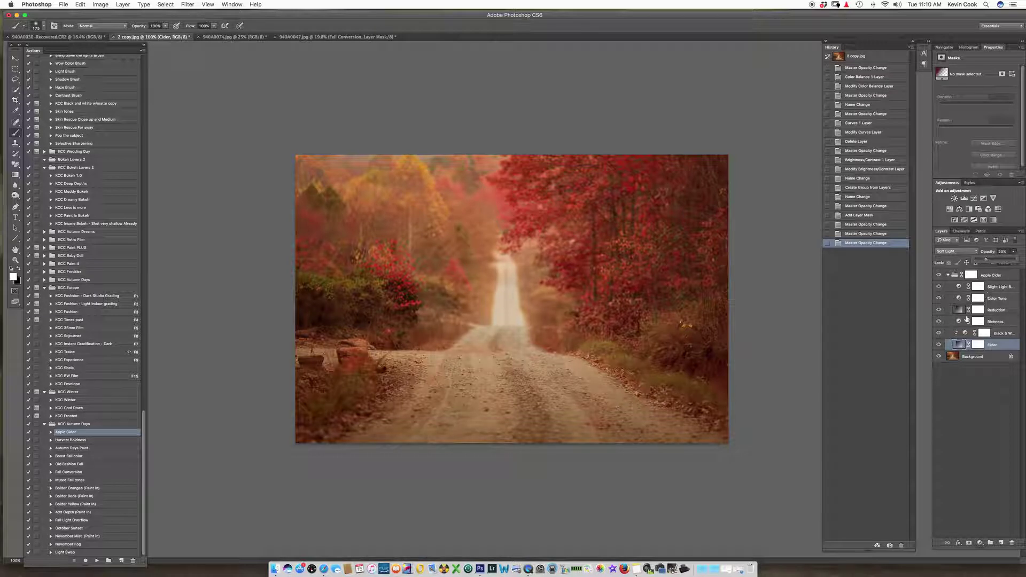
click(948, 276)
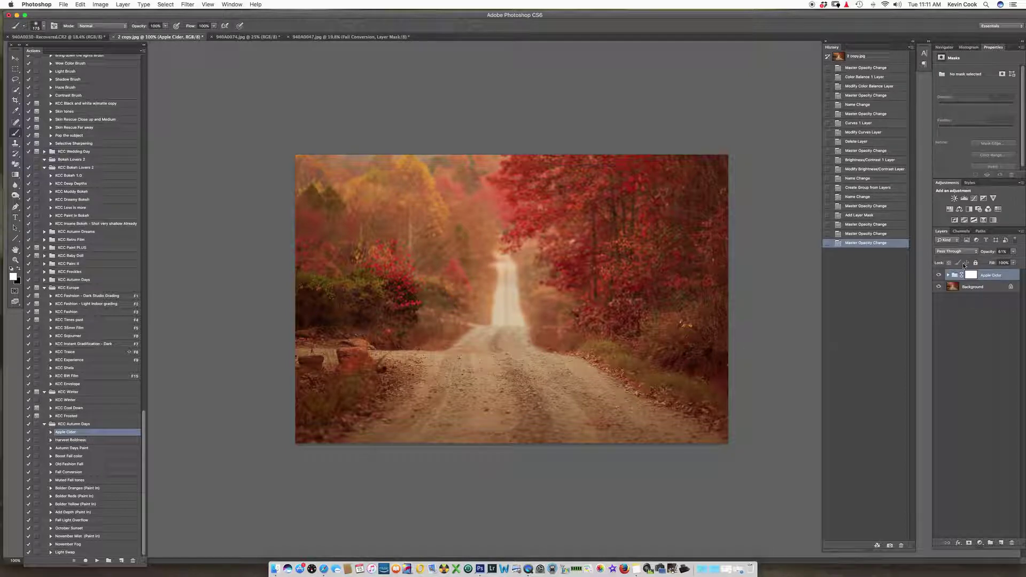
Step: In the Apple Cider group, set the Slight Light Bump layer's opacity to 57% and the Reduction layer's to 0%
click(949, 275)
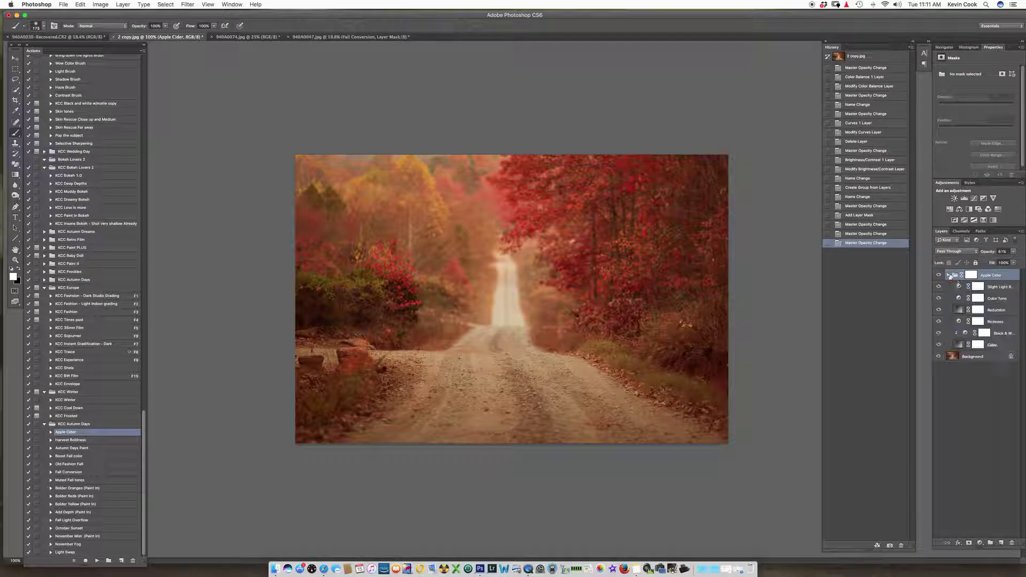
click(999, 286)
drag(1015, 258, 997, 260)
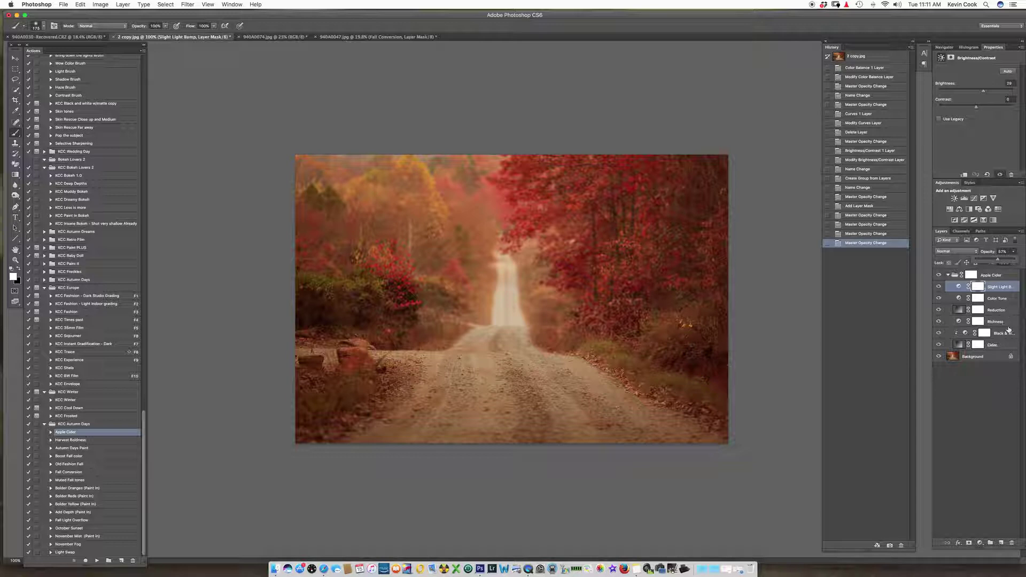
click(996, 310)
drag(1004, 260, 1011, 262)
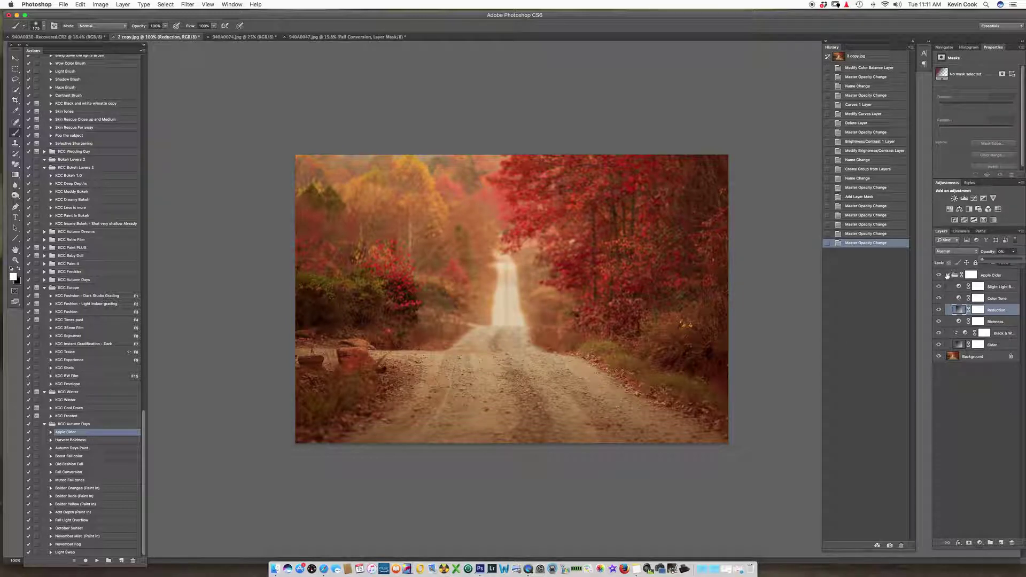
Step: Delete the Apple Cider group and run the Harvest Boldness action on the road photo
click(989, 277)
key(Delete)
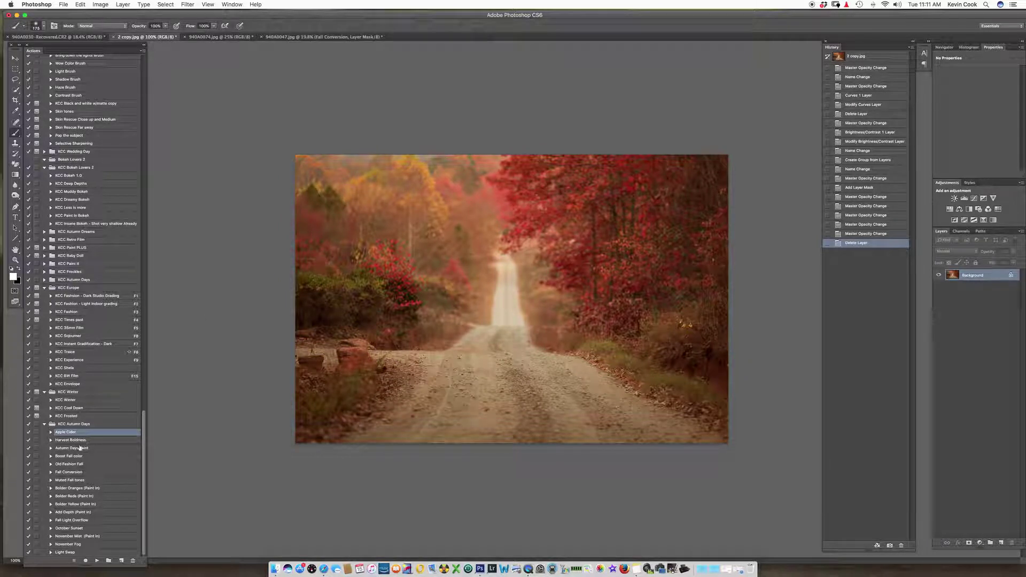
click(83, 441)
click(96, 561)
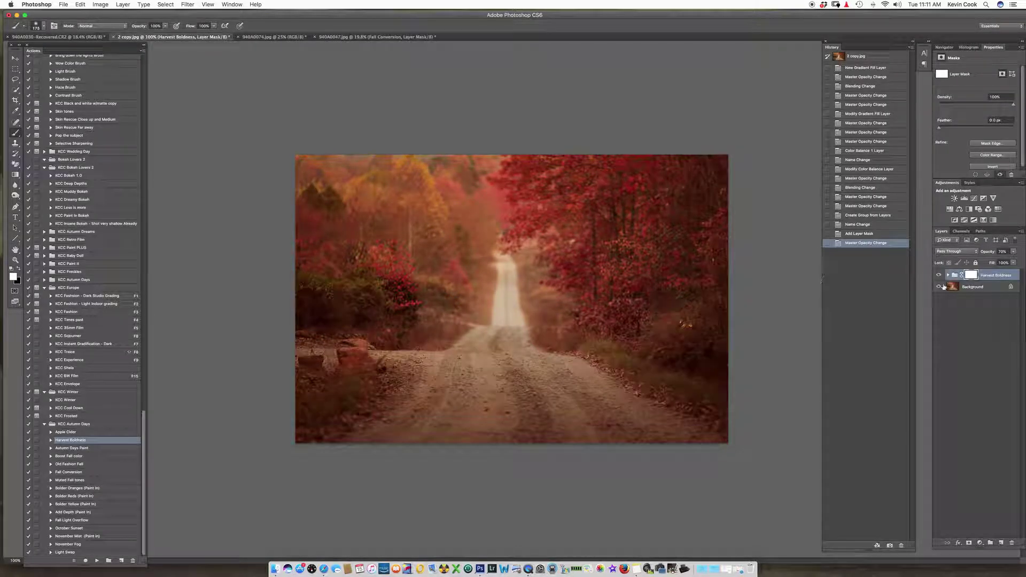
Step: Inside the Harvest Boldness group, lower the Bold Dark Embrace layer's opacity to about 23%
click(948, 275)
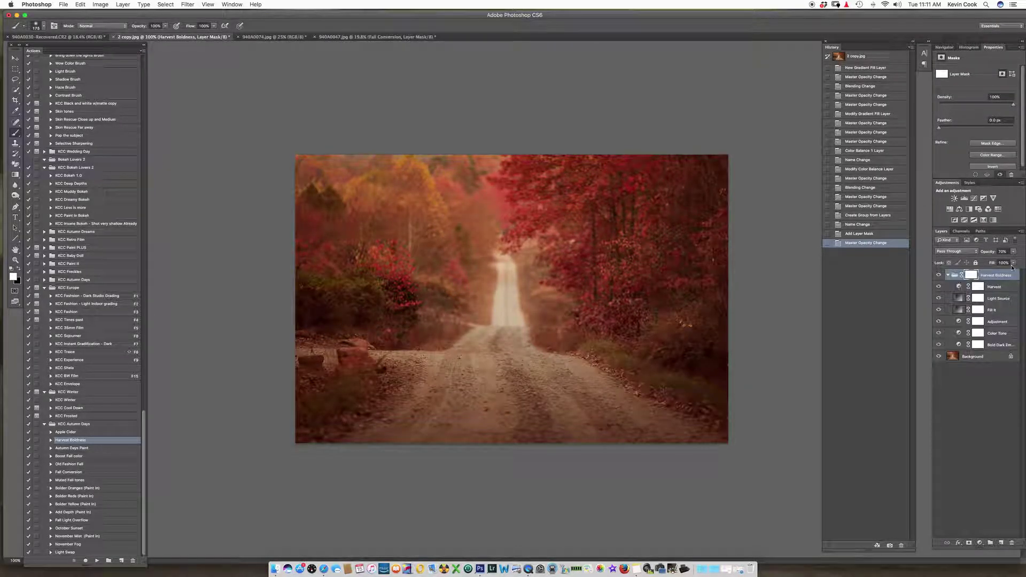
click(1015, 342)
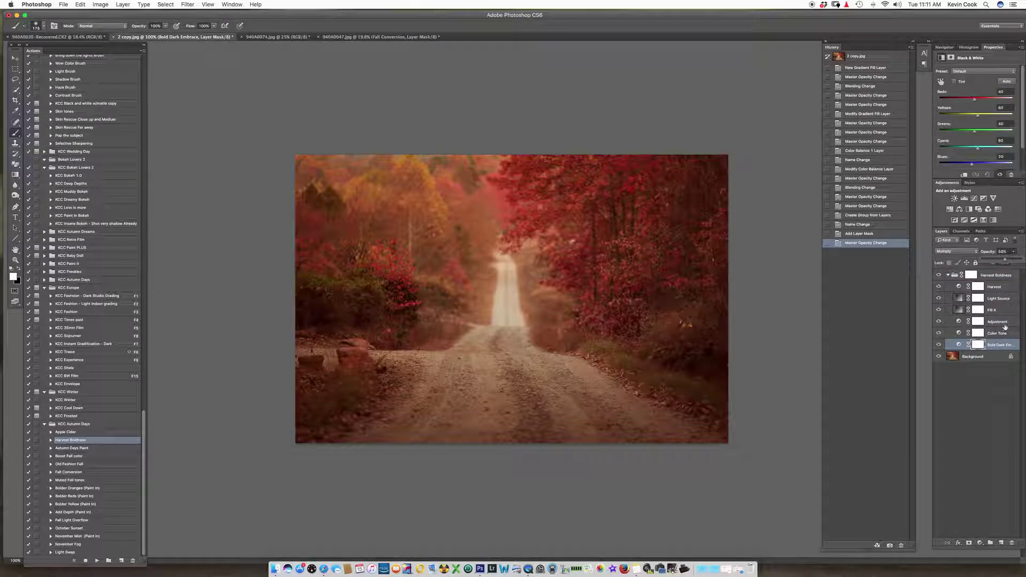
drag(1005, 260, 981, 261)
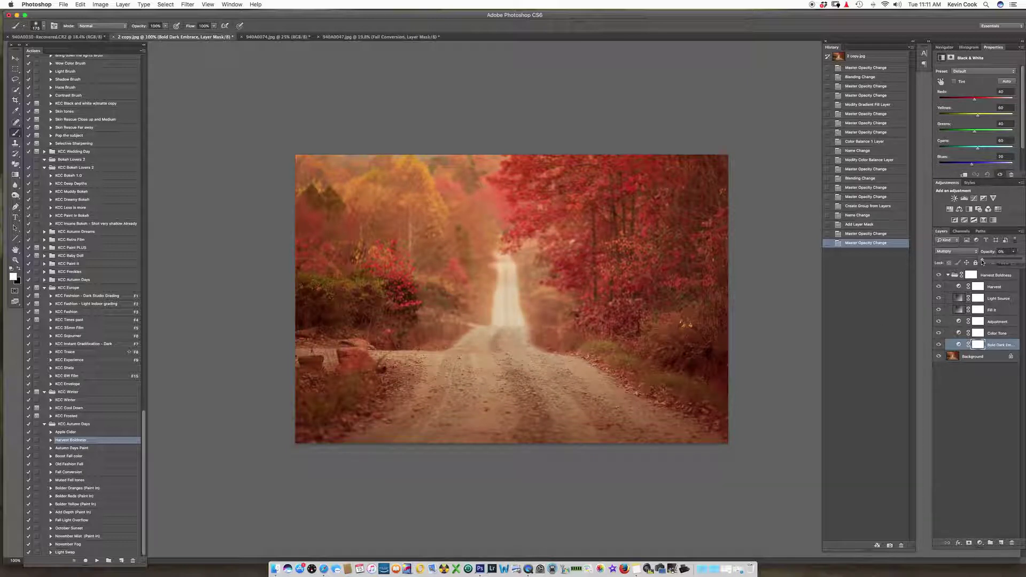
drag(989, 261, 991, 261)
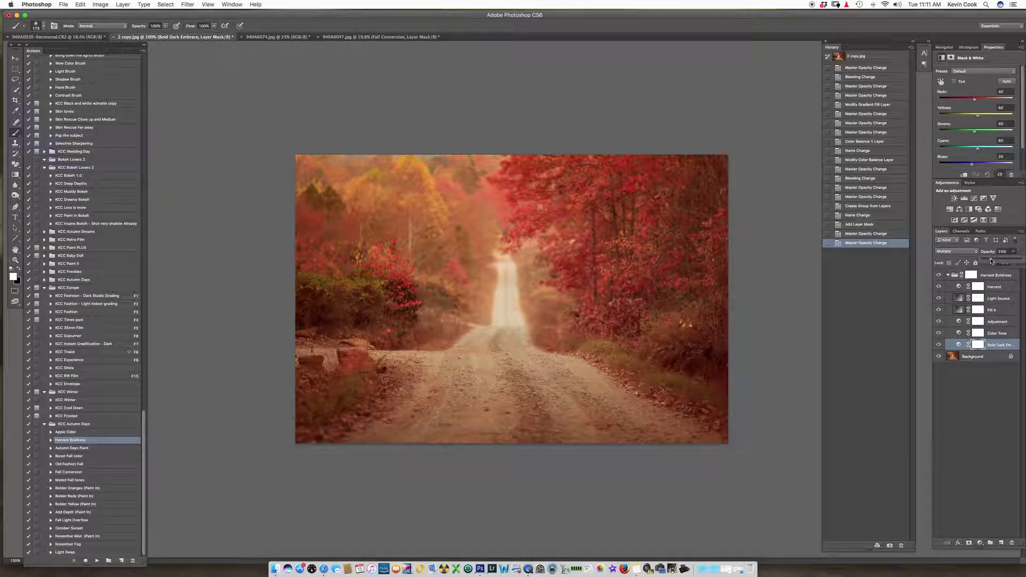
Step: Delete the Harvest Boldness group and switch to the woodland portrait 940A0074.jpg
click(948, 274)
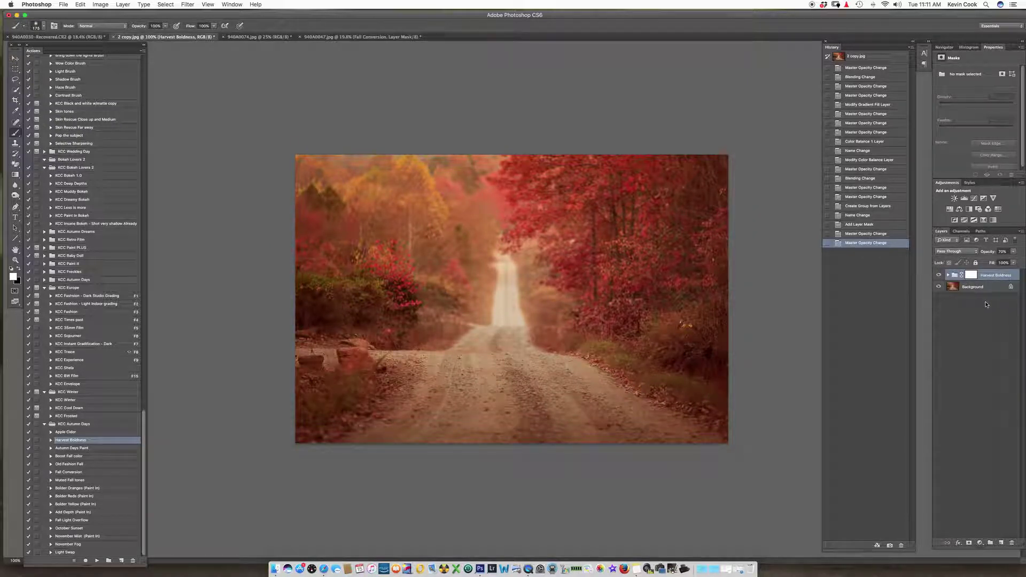
key(Delete)
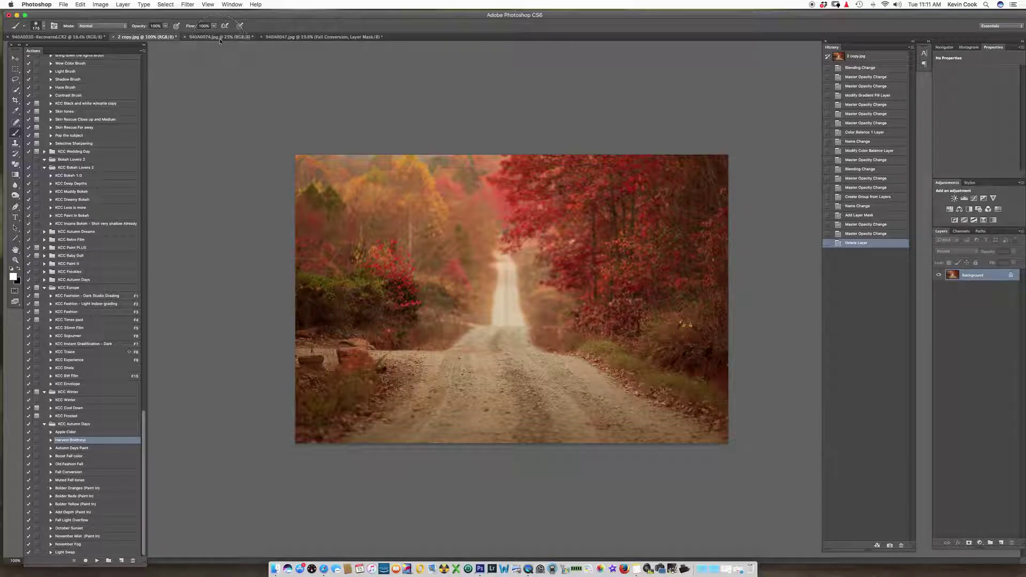
click(221, 37)
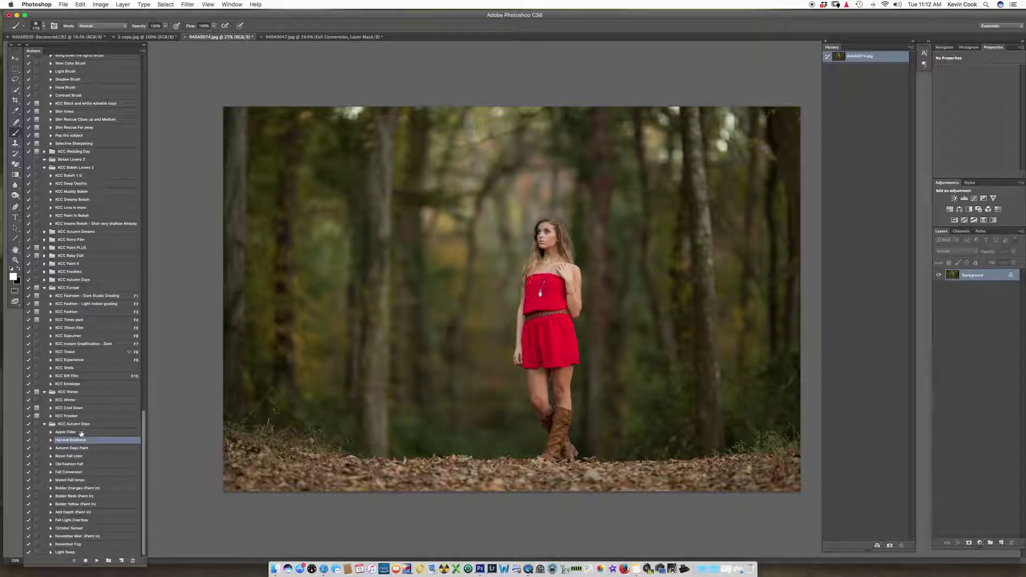
Step: Run the Autumn Days Paint action and, with a much larger brush, paint its effect over the woods on both sides of the woman
click(80, 448)
click(98, 560)
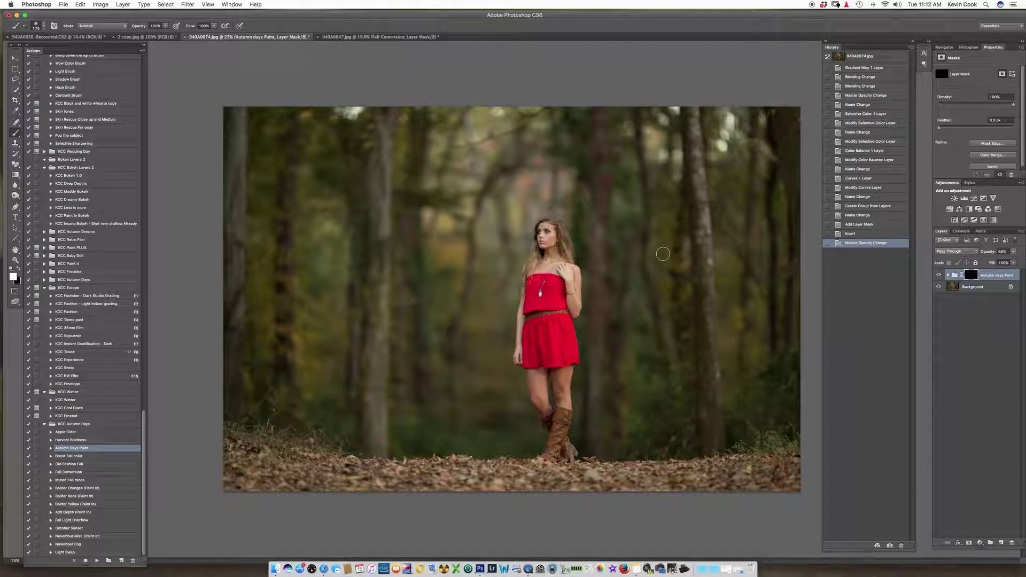
key(bracketright)
key(bracketright)
key(bracketright)
key(bracketright)
key(bracketright)
key(bracketright)
key(bracketright)
key(bracketright)
mouse_move(344, 143)
mouse_down()
mouse_move(286, 164)
mouse_move(338, 135)
mouse_move(713, 141)
mouse_move(630, 144)
mouse_move(454, 239)
mouse_move(256, 241)
mouse_move(286, 327)
mouse_move(267, 251)
mouse_move(433, 331)
mouse_move(468, 420)
mouse_move(417, 438)
mouse_move(267, 406)
mouse_move(256, 471)
mouse_move(480, 455)
mouse_up()
key(bracketleft)
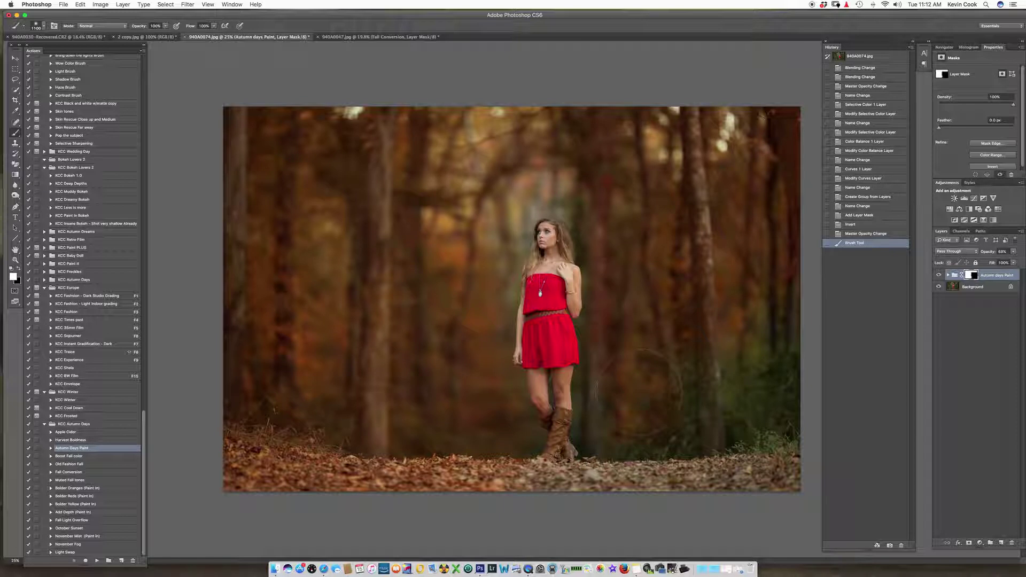
mouse_move(764, 335)
mouse_down()
mouse_move(638, 412)
mouse_move(636, 390)
mouse_up()
Step: Shrink the brush and paint the Autumn Days effect over the fallen leaves in front of and beside the woman's feet
key(bracketleft)
key(bracketleft)
key(bracketleft)
key(bracketleft)
key(bracketleft)
key(bracketleft)
key(bracketleft)
key(bracketleft)
key(bracketleft)
key(bracketleft)
key(bracketleft)
key(bracketleft)
key(bracketleft)
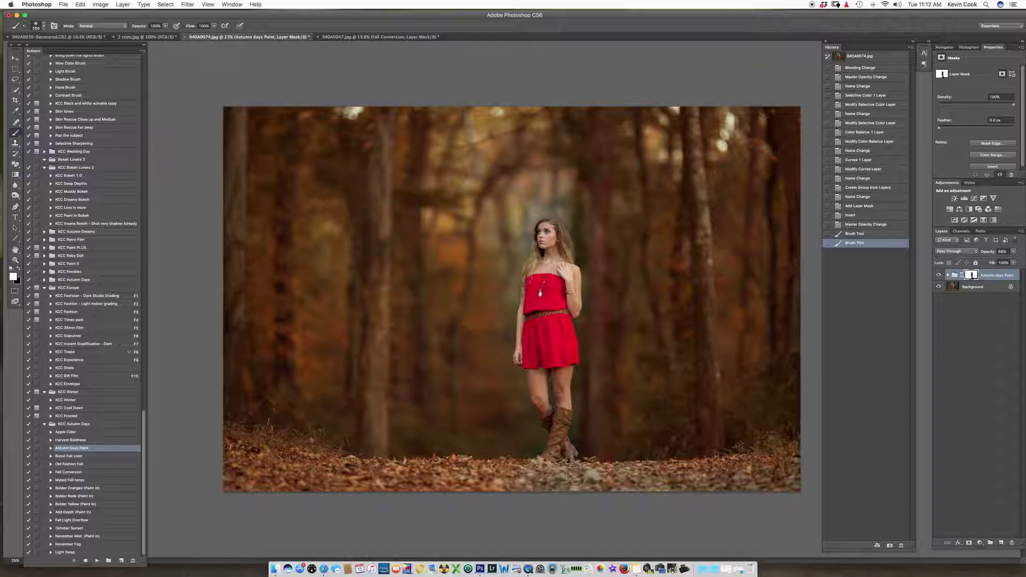
drag(561, 491, 687, 483)
Step: Enlarge the brush and paint the Autumn Days effect into the background above the woman's head
key(bracketright)
key(bracketright)
key(bracketright)
key(bracketright)
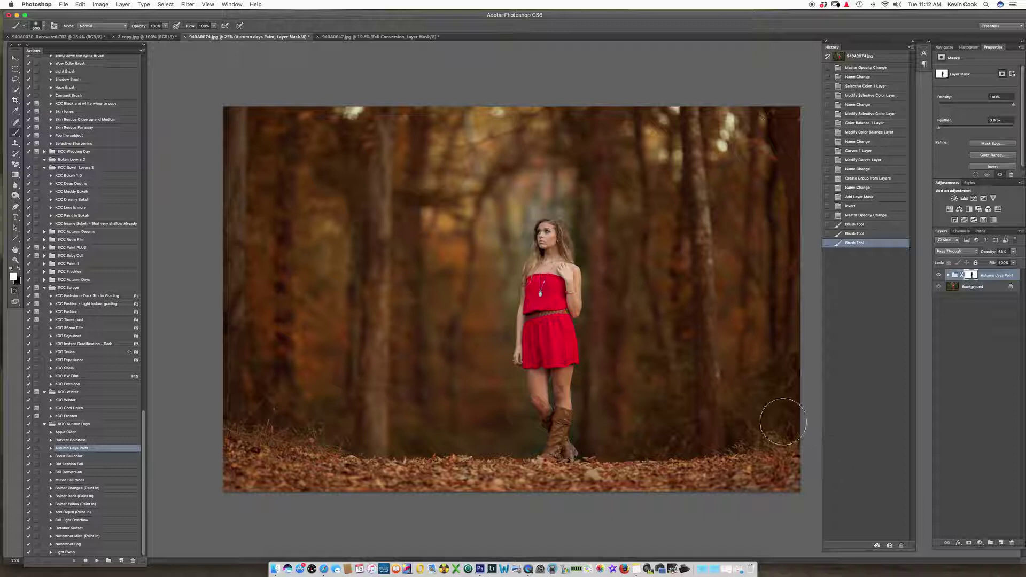
click(564, 173)
click(563, 177)
Step: Reduce the brush size and paint the Autumn Days effect close along both sides of the woman's body and around her head
key(bracketleft)
key(bracketleft)
key(bracketleft)
key(bracketleft)
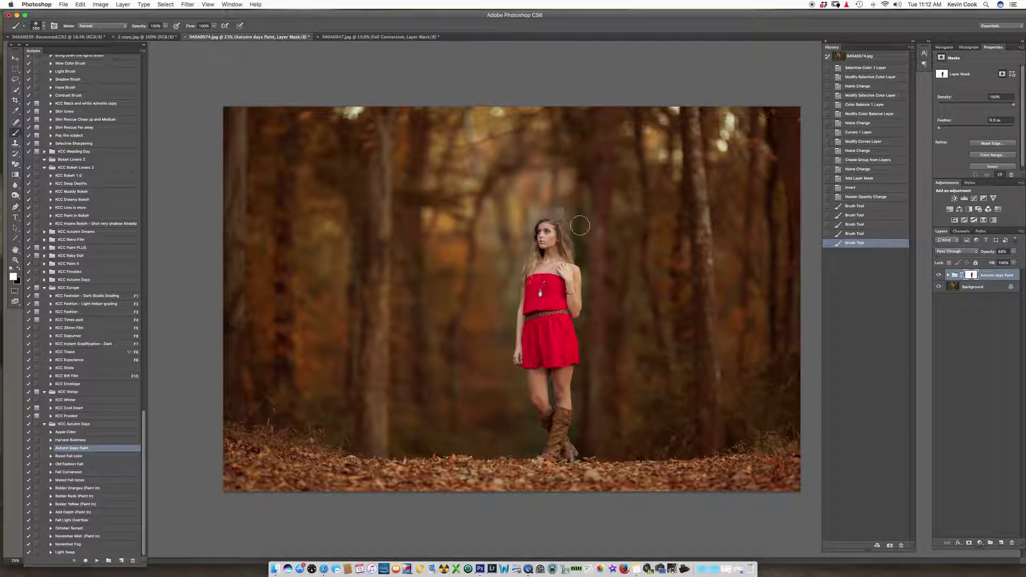
drag(591, 300, 579, 385)
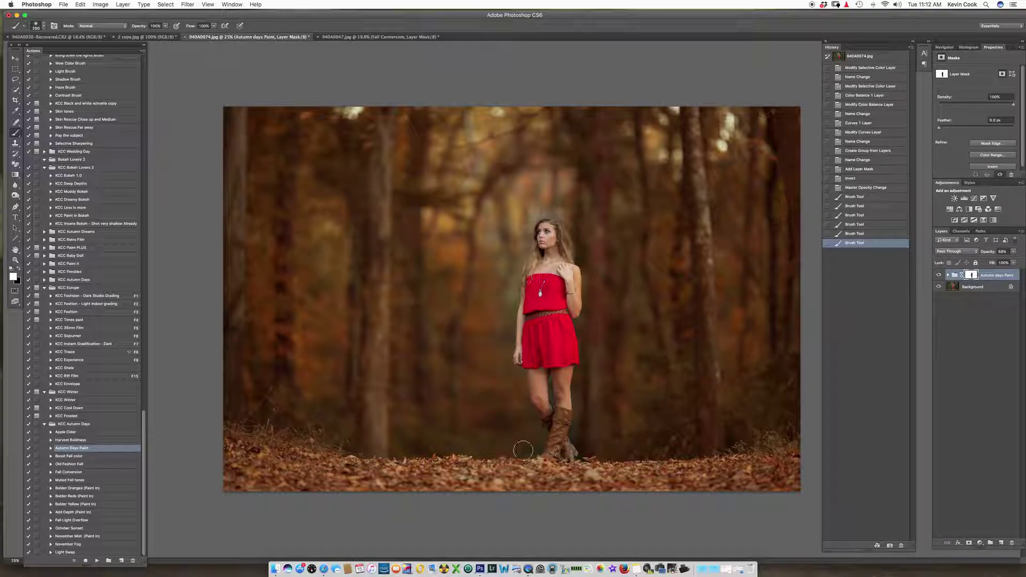
mouse_move(518, 397)
mouse_down()
mouse_move(519, 448)
mouse_move(444, 435)
mouse_up()
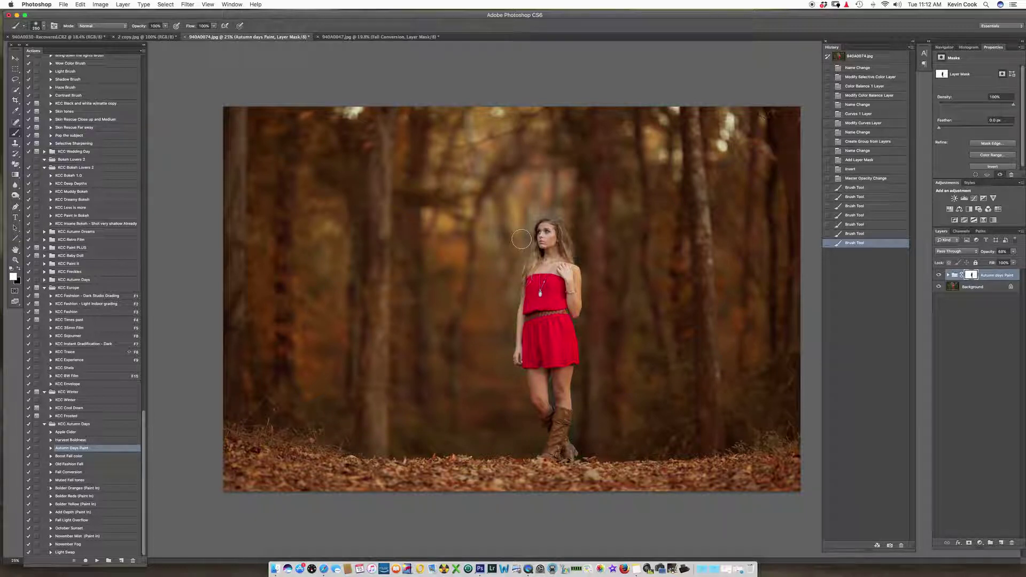
click(536, 204)
click(575, 213)
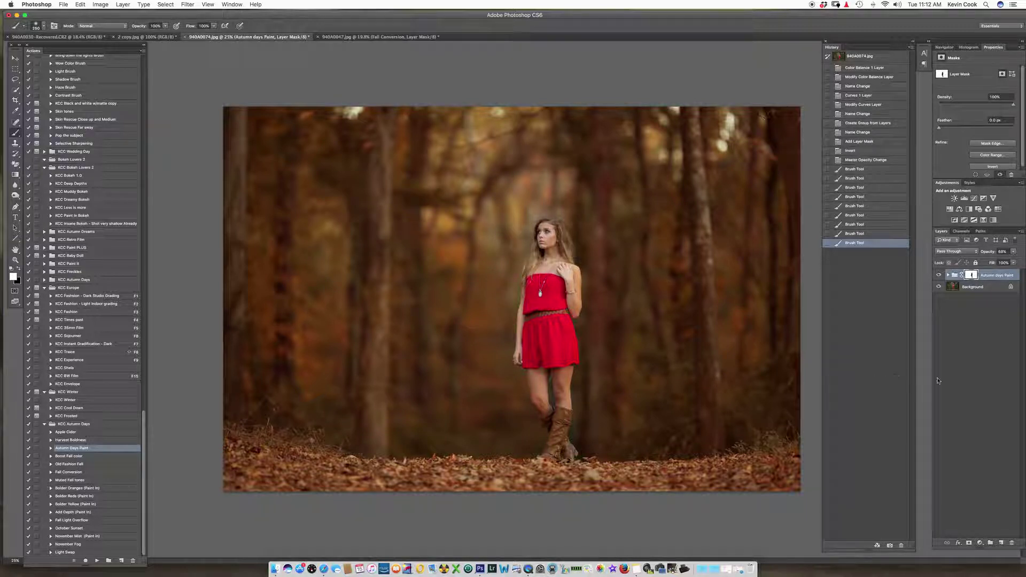
Step: Paint the effect beside the woman's waist, mask it off her arm with black, and restore white as the foreground colour
drag(504, 293, 495, 337)
key(x)
drag(572, 283, 577, 302)
key(x)
Step: Select the Background layer and run the Add Depth (Paint In) action on it
click(15, 57)
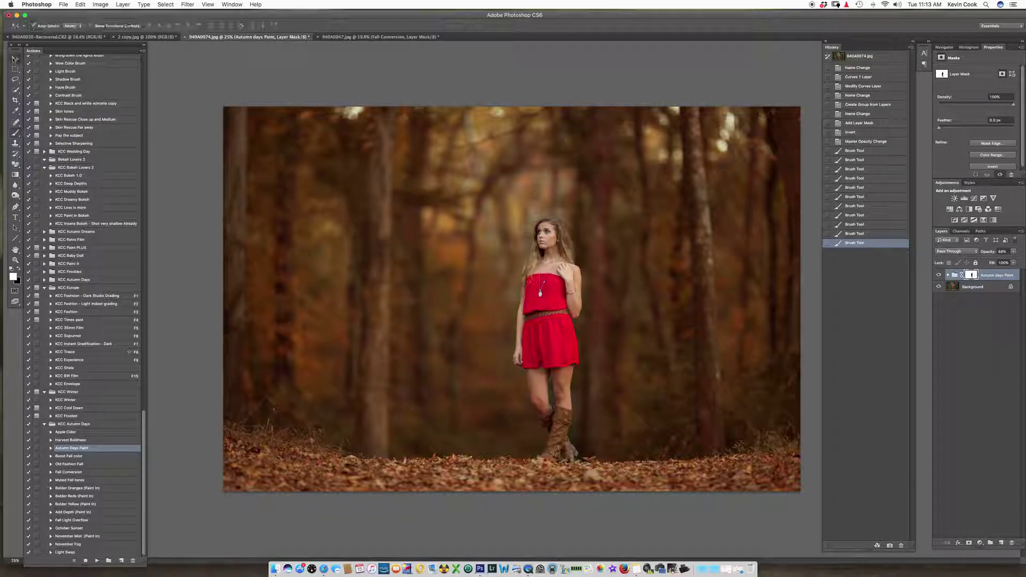
click(984, 288)
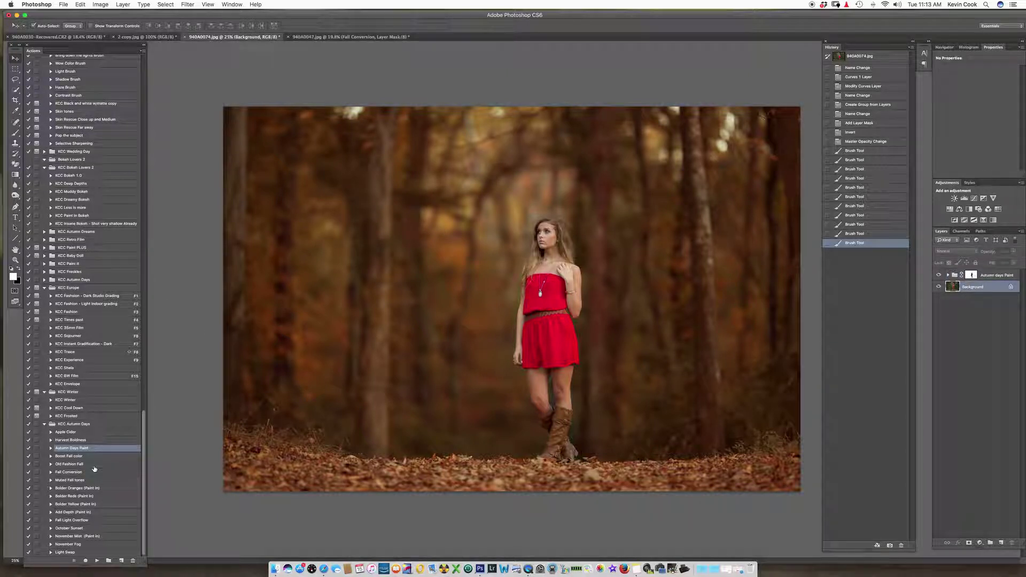
click(73, 512)
click(96, 560)
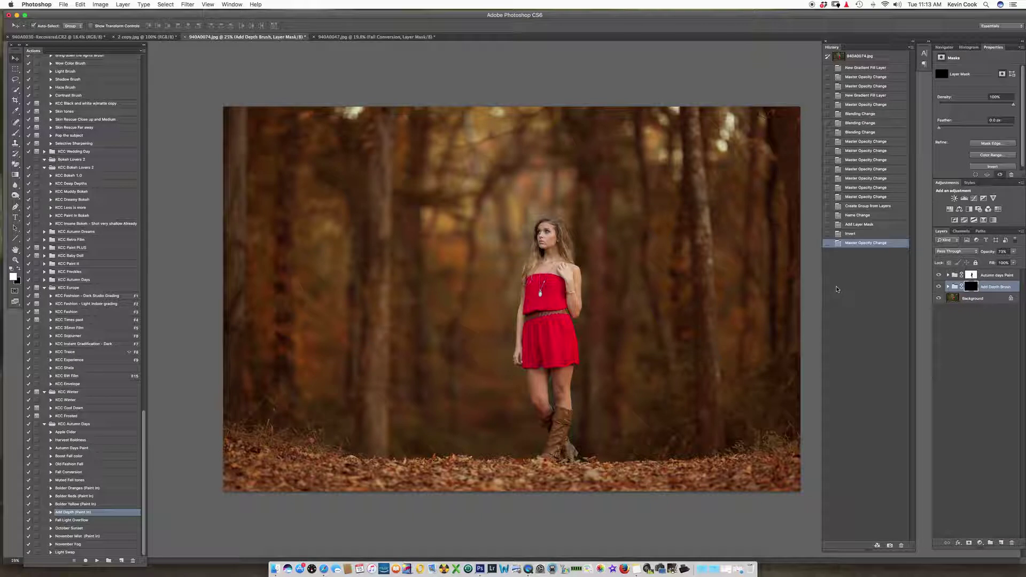
Step: Enlarge the brush to about 1200 px and paint the Add Depth effect over the woods around the woman
key(b)
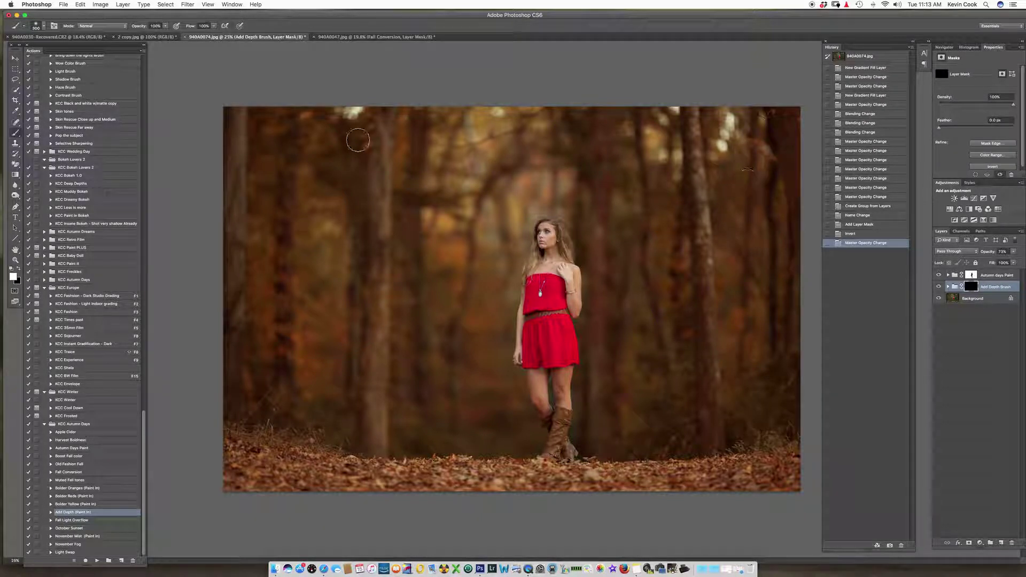
key(bracketright)
key(bracketright)
key(bracketright)
key(bracketright)
key(bracketright)
key(bracketright)
key(bracketright)
key(bracketright)
key(bracketright)
mouse_move(450, 167)
mouse_down()
mouse_move(347, 144)
mouse_move(251, 171)
mouse_move(353, 219)
mouse_move(454, 182)
mouse_move(486, 449)
mouse_move(363, 385)
mouse_move(368, 321)
mouse_move(251, 278)
mouse_move(310, 444)
mouse_move(345, 416)
mouse_up()
mouse_move(620, 128)
mouse_down()
mouse_move(604, 134)
mouse_move(658, 139)
mouse_up()
mouse_move(758, 203)
mouse_down()
mouse_move(683, 197)
mouse_move(630, 240)
mouse_move(641, 278)
mouse_move(631, 411)
mouse_move(673, 428)
mouse_move(748, 342)
mouse_move(769, 353)
mouse_move(669, 179)
mouse_up()
drag(628, 150, 523, 162)
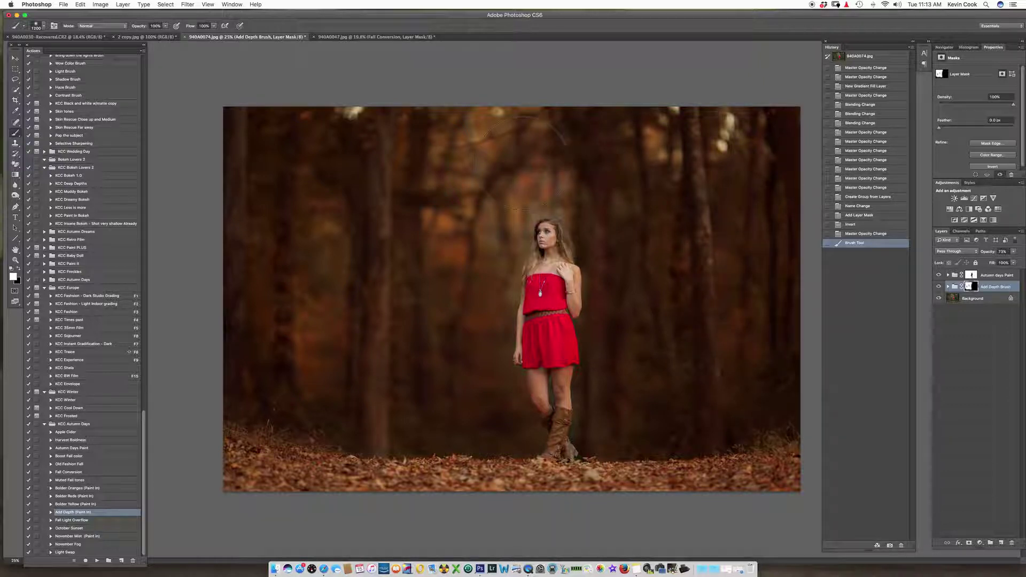
mouse_move(465, 402)
mouse_down()
mouse_move(487, 426)
mouse_move(342, 401)
mouse_move(259, 372)
mouse_up()
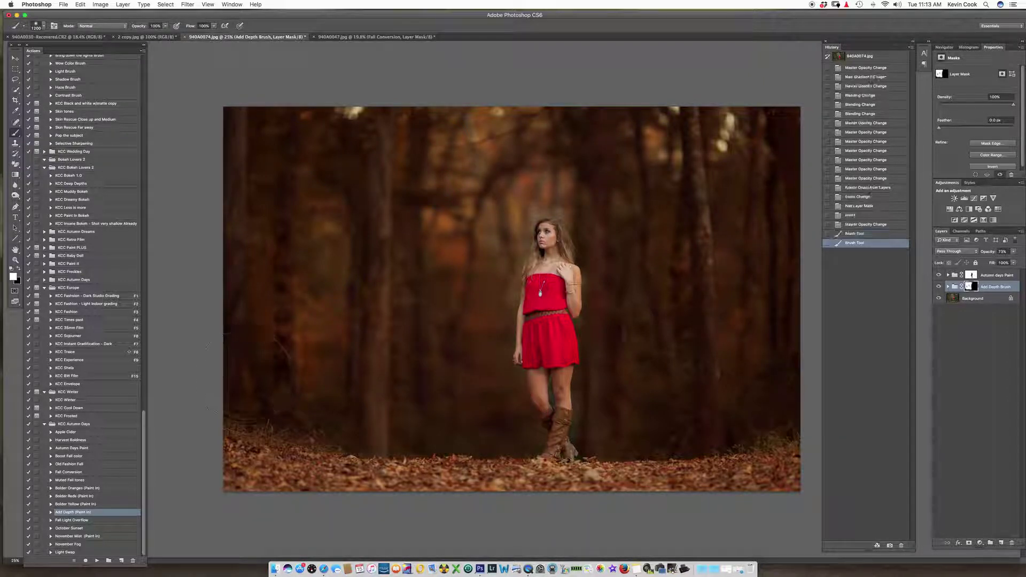
Step: Set the Add Depth Brush group's opacity to 28% and run the November Mist (Paint In) action on the Background layer
click(1013, 252)
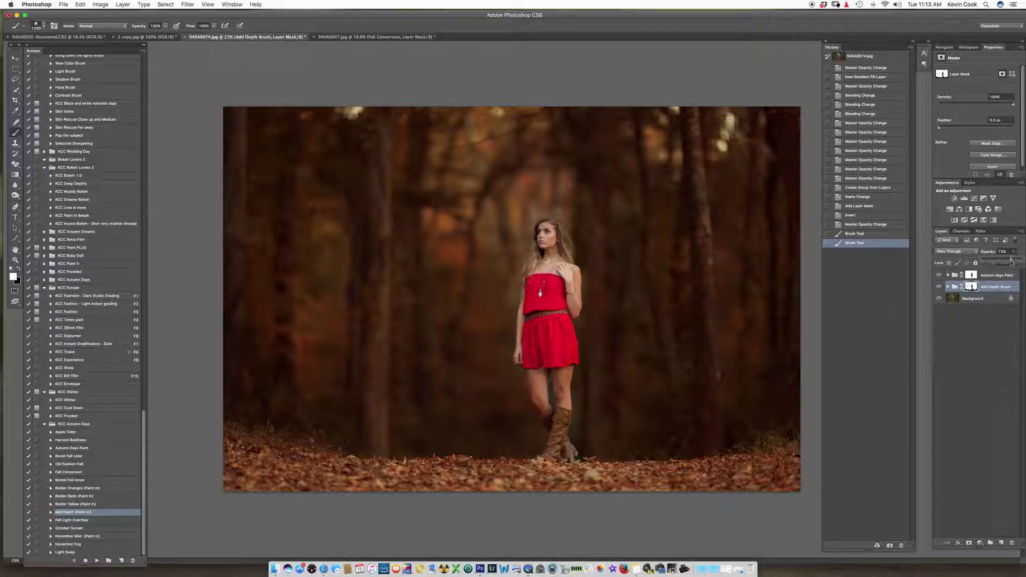
drag(1010, 263, 995, 261)
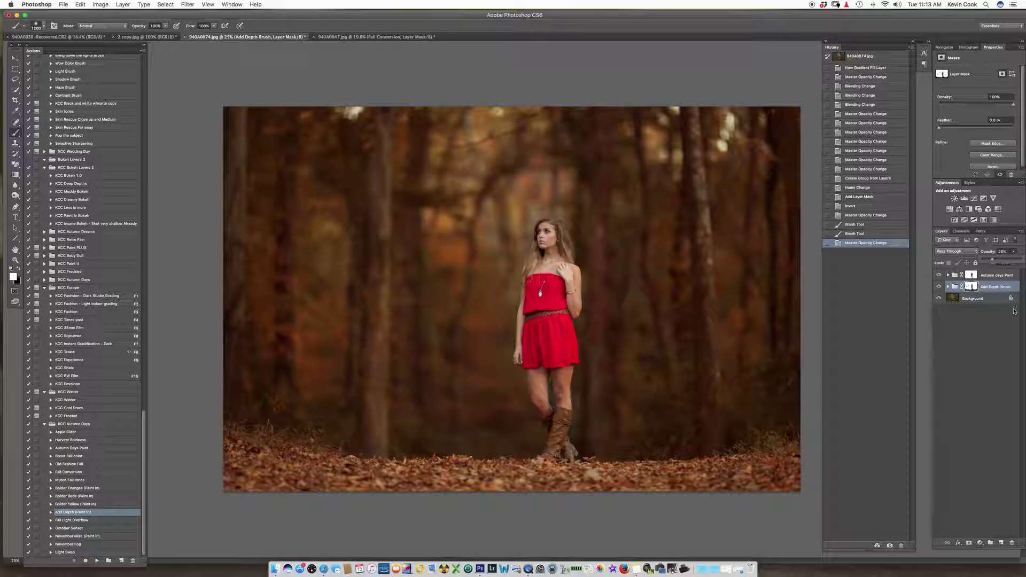
click(982, 300)
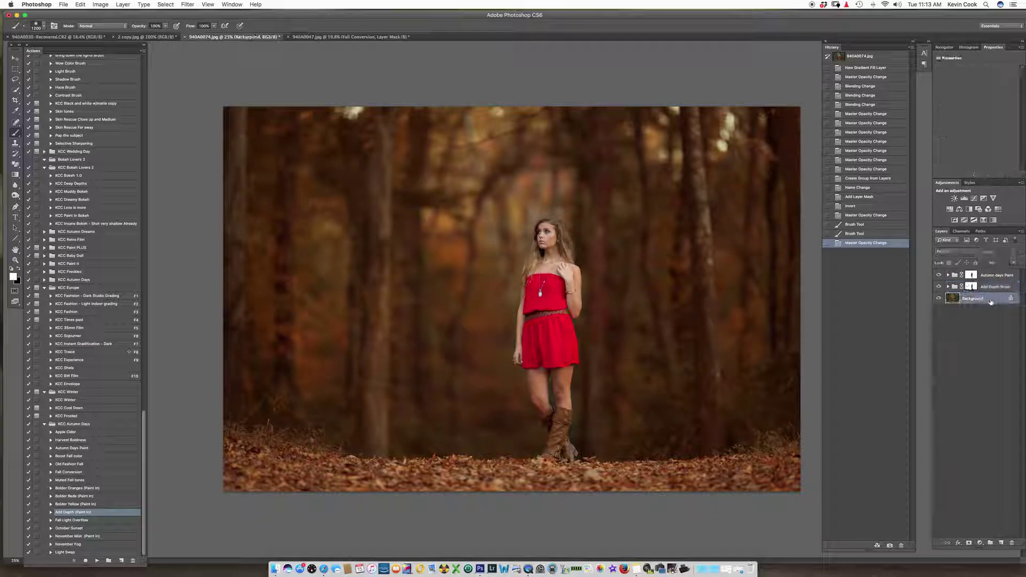
click(87, 536)
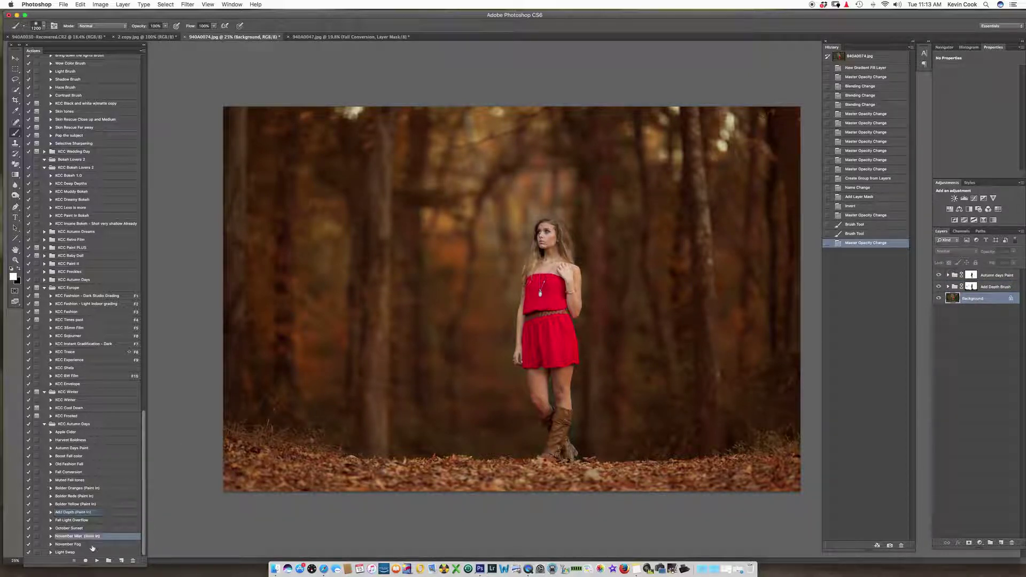
click(99, 561)
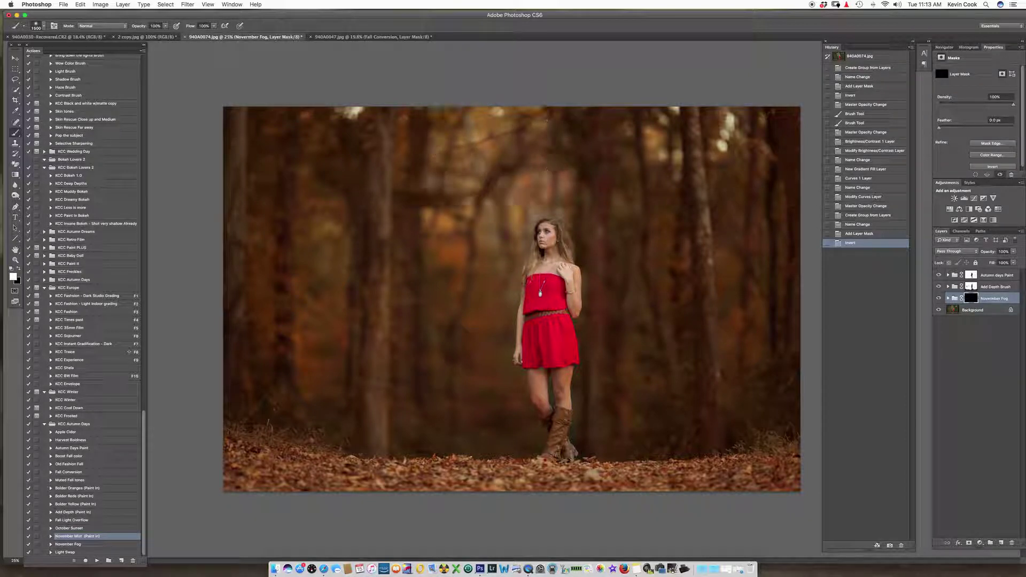
Step: Paint the mist into the woods on both sides of the woman and toggle the November Fog group's visibility to compare
drag(456, 194, 456, 396)
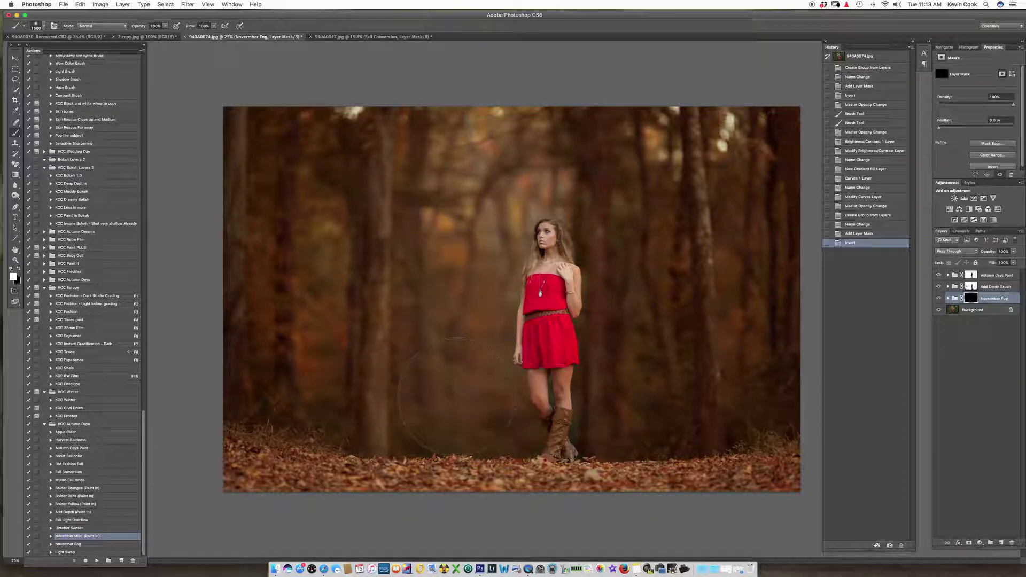
mouse_move(567, 125)
mouse_down()
mouse_move(625, 177)
mouse_move(652, 321)
mouse_move(635, 427)
mouse_up()
drag(636, 407, 637, 410)
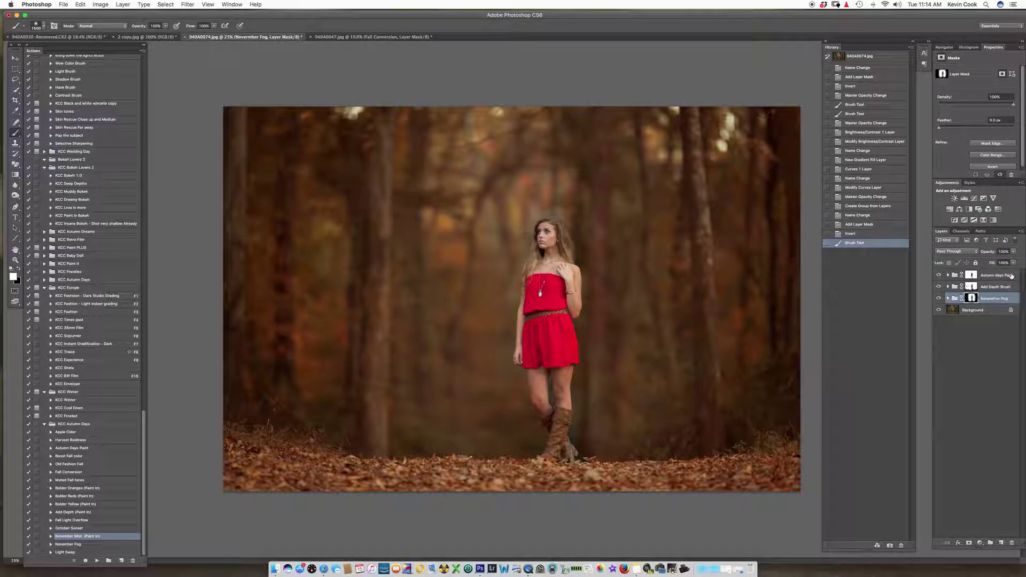
click(939, 298)
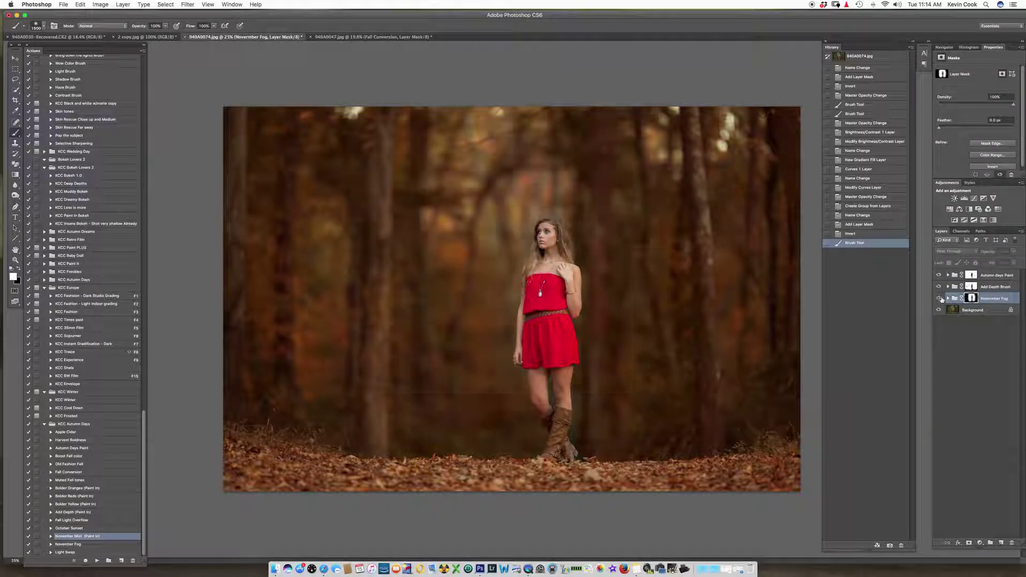
click(939, 298)
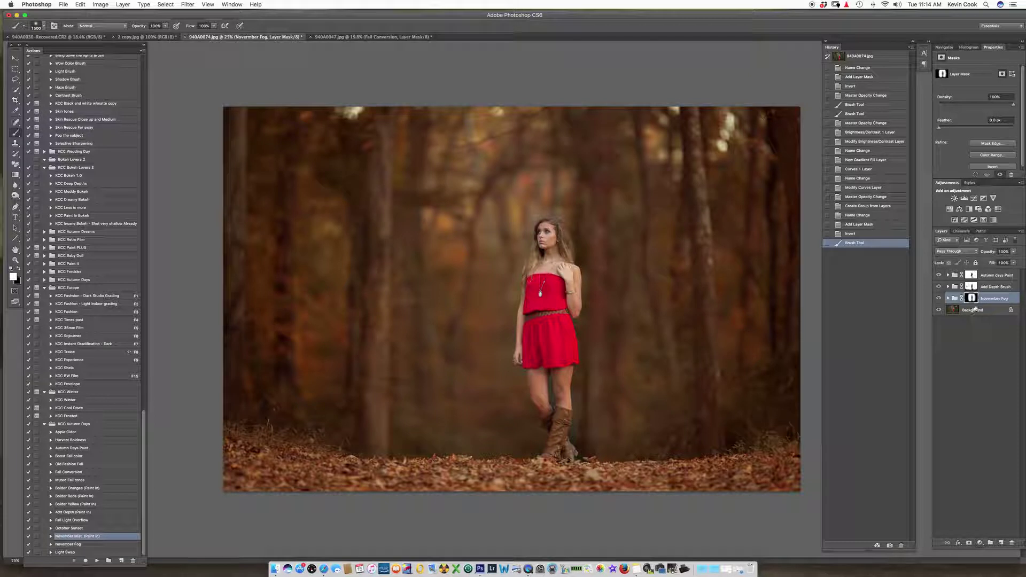
Step: Move the November Fog group to the top of the layer stack and set its opacity to 77%
mouse_move(1003, 299)
mouse_down()
mouse_move(995, 269)
mouse_move(1001, 275)
mouse_up()
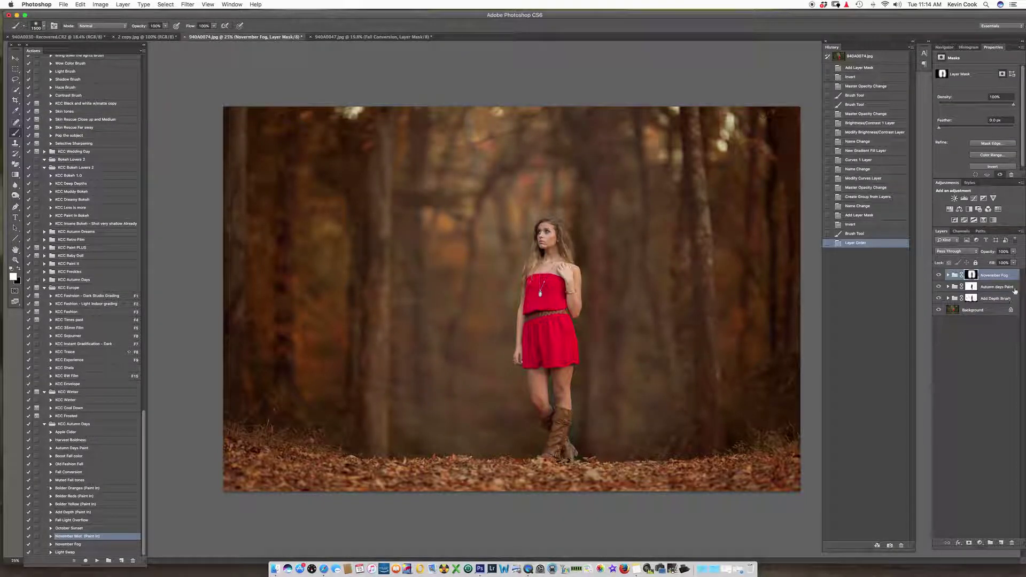
click(1014, 262)
drag(1005, 262, 1004, 262)
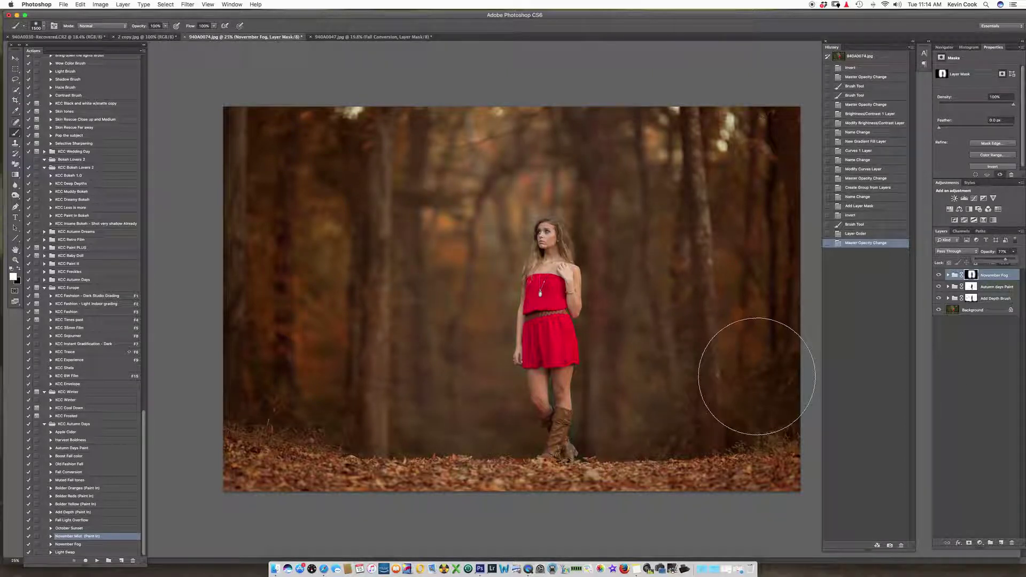
Step: Run the Light Swap action on the Background layer and set its group's opacity to 49%
click(989, 311)
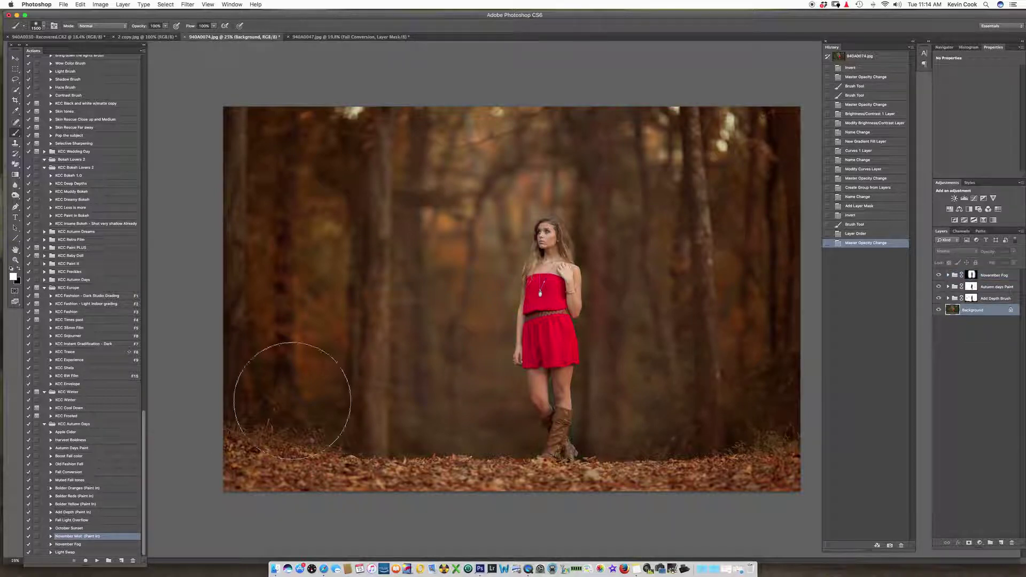
click(68, 552)
click(97, 561)
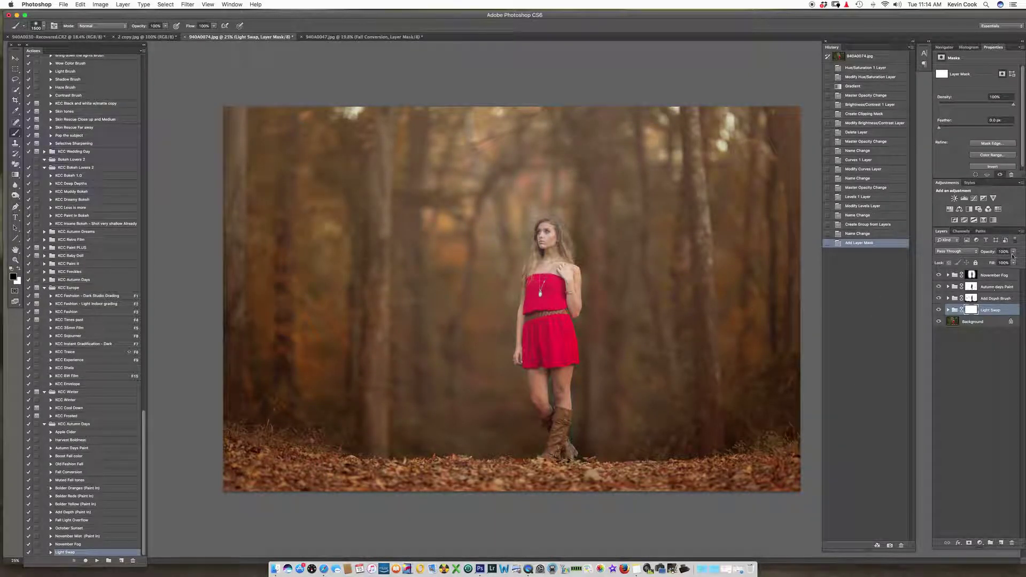
drag(1014, 254, 994, 263)
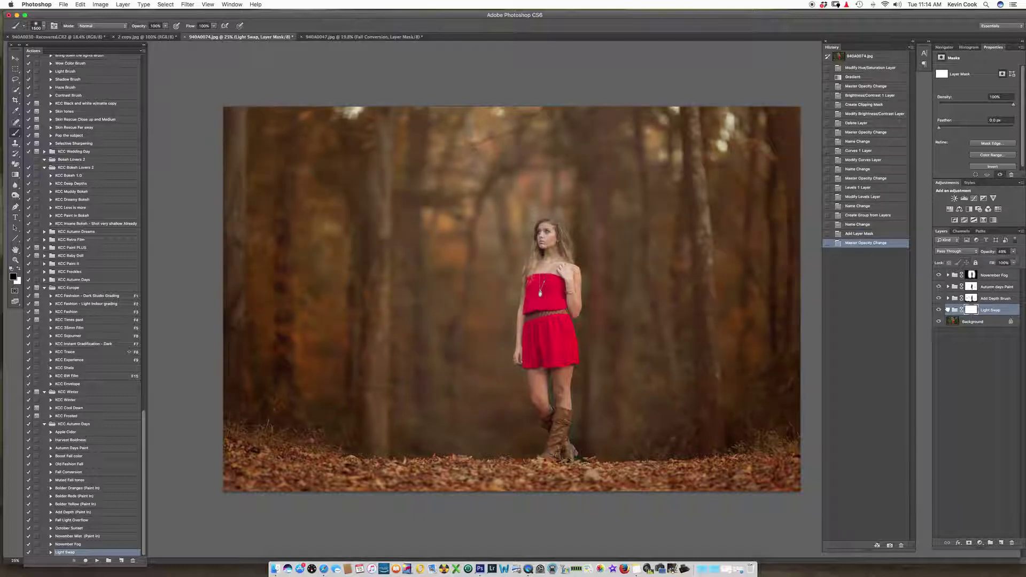
Step: Turn on the Haze Drop and Add Punch layers inside the Light Swap group and lower the group's opacity
click(948, 311)
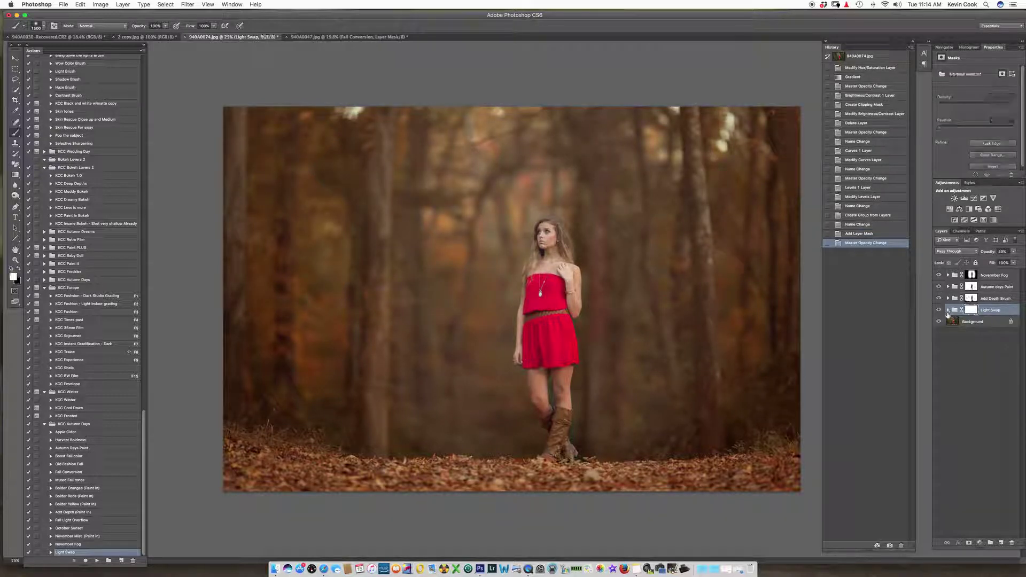
click(947, 311)
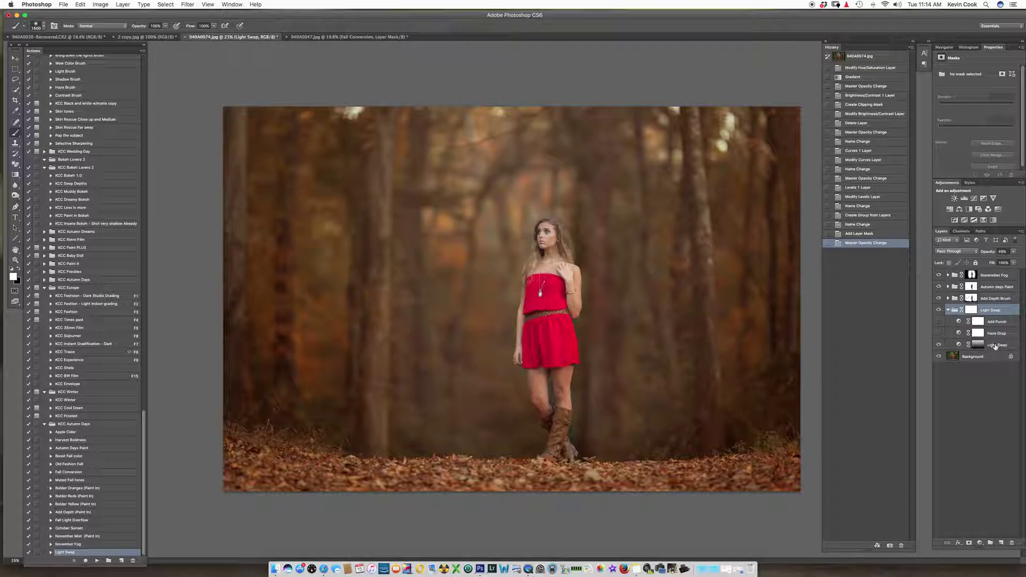
click(940, 333)
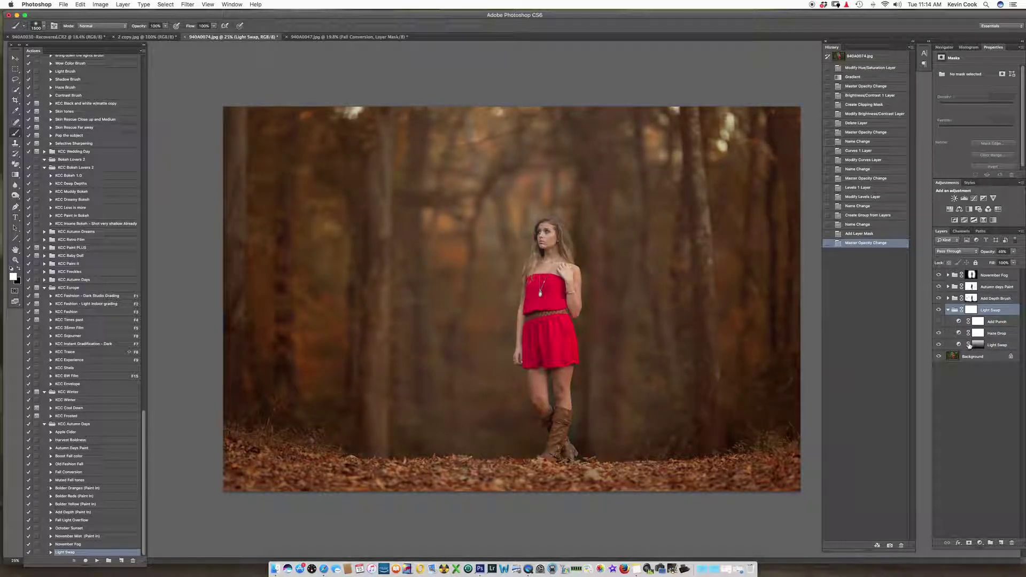
click(938, 322)
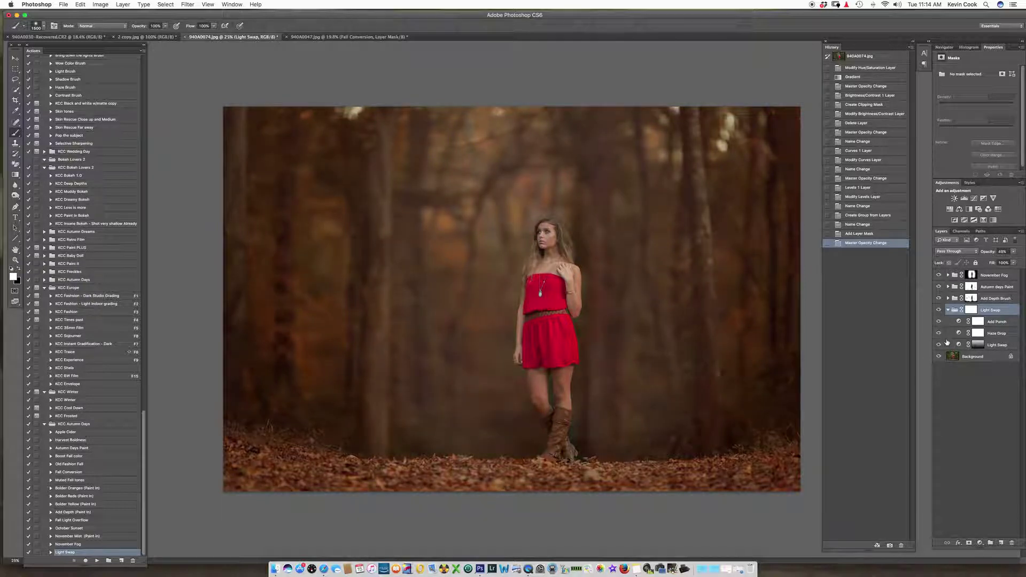
drag(1014, 255, 988, 261)
click(1003, 309)
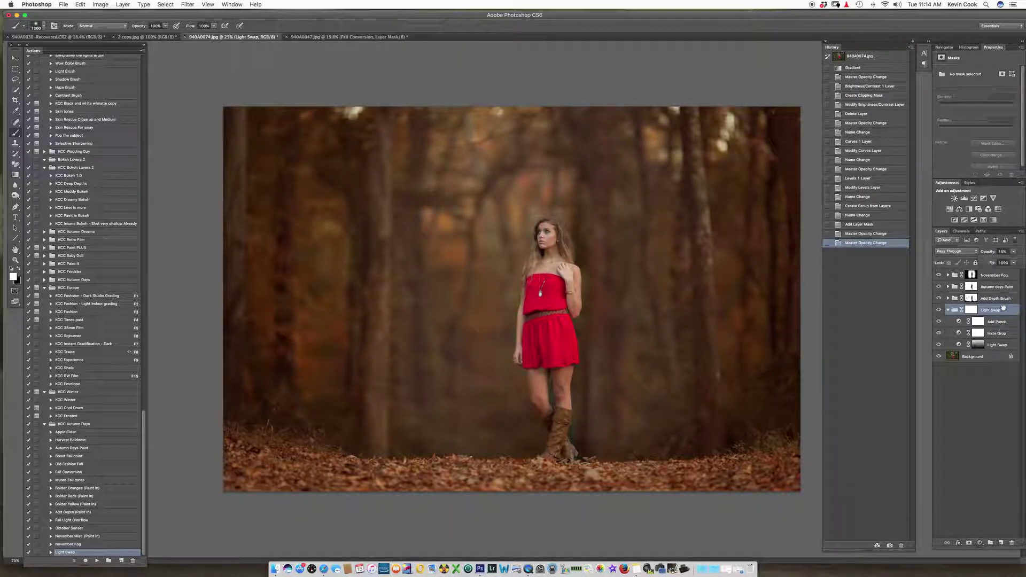
Step: Reduce the opacity of the Add Punch and Haze Drop layers, and collapse the Light Swap group
drag(1003, 322, 1003, 327)
click(1013, 253)
drag(1014, 264, 992, 270)
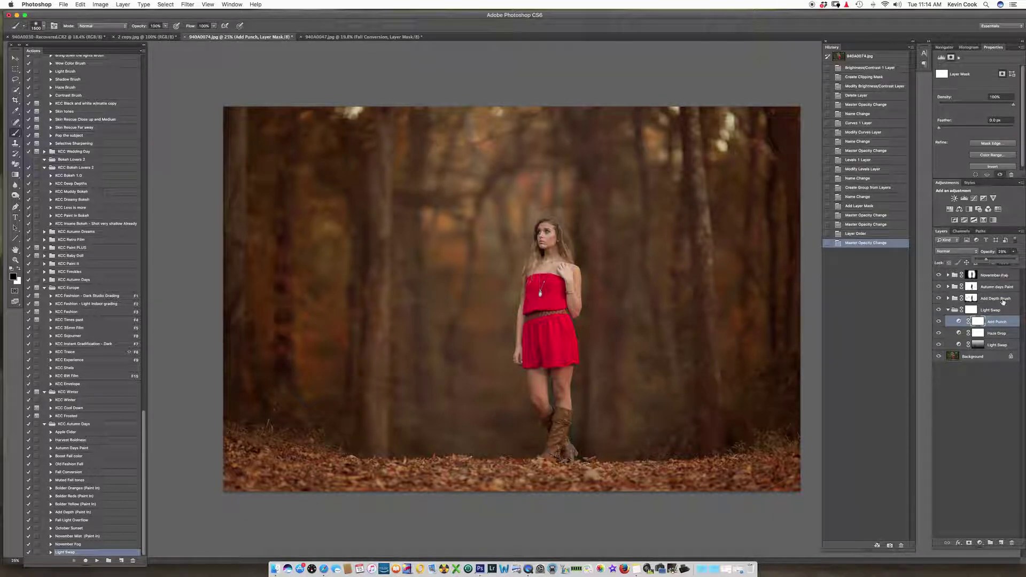
click(997, 333)
click(1013, 251)
drag(1008, 265, 993, 264)
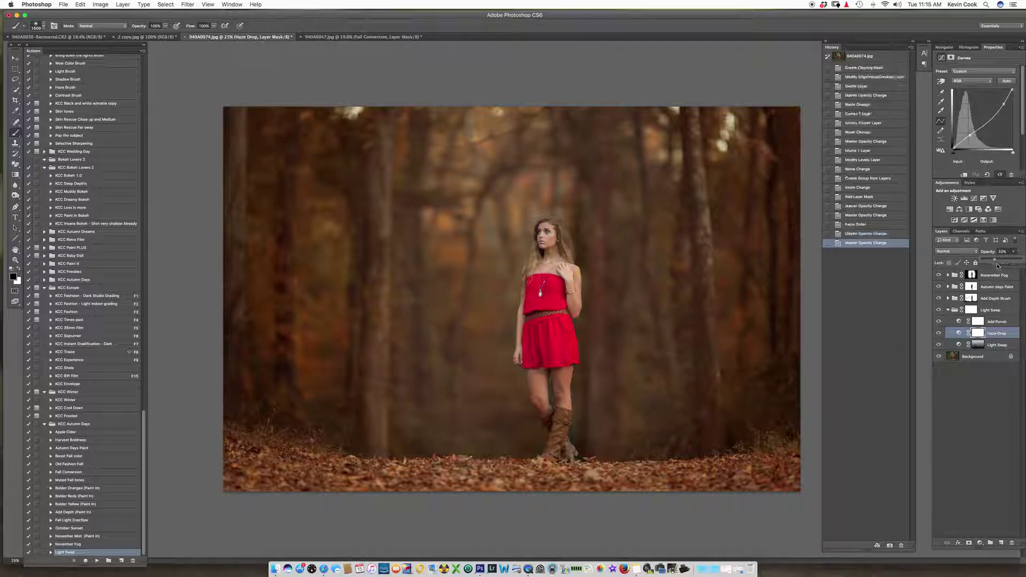
click(949, 310)
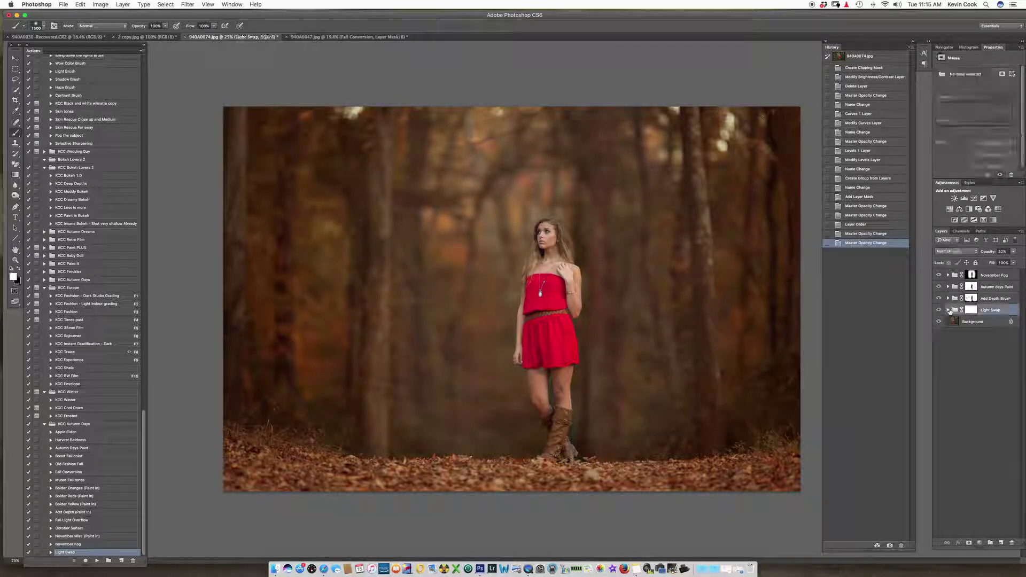
Step: Select the November Fog group and open the leaf overlay Harvest 41.png from the KCC Harvest Leafs folder
click(984, 322)
click(1002, 276)
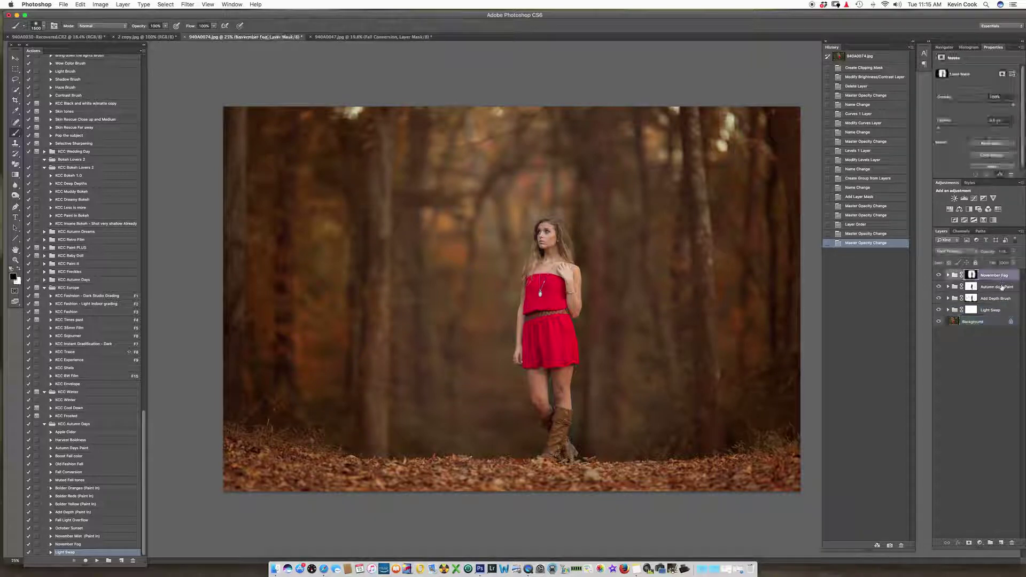
click(16, 58)
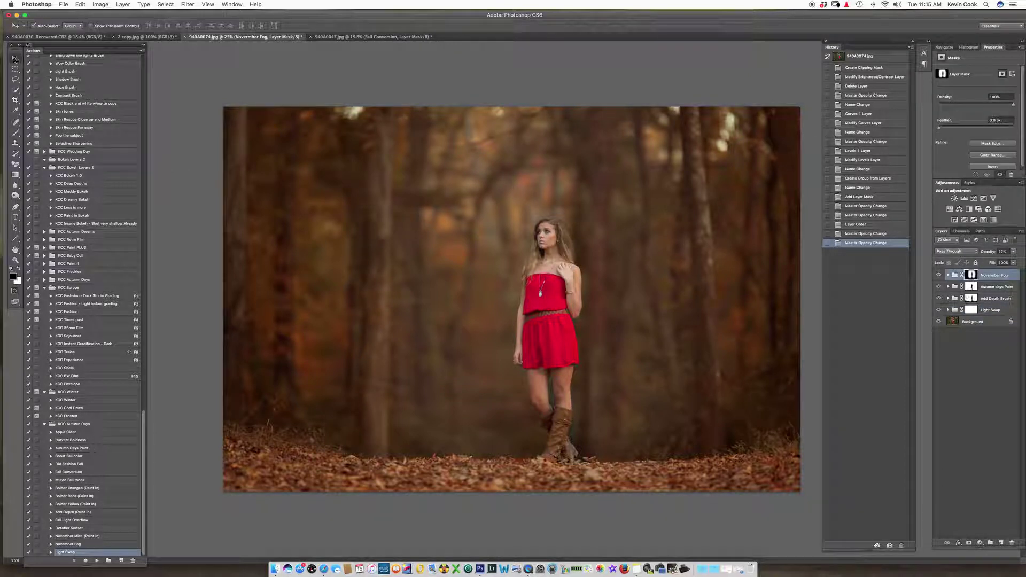
click(63, 5)
click(69, 22)
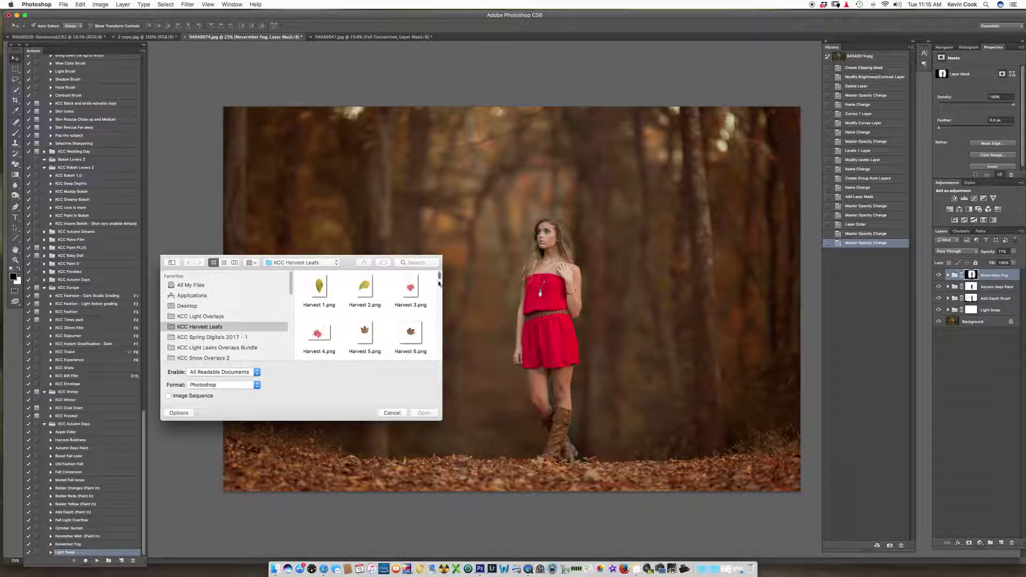
drag(439, 275, 439, 327)
click(368, 334)
double_click(371, 307)
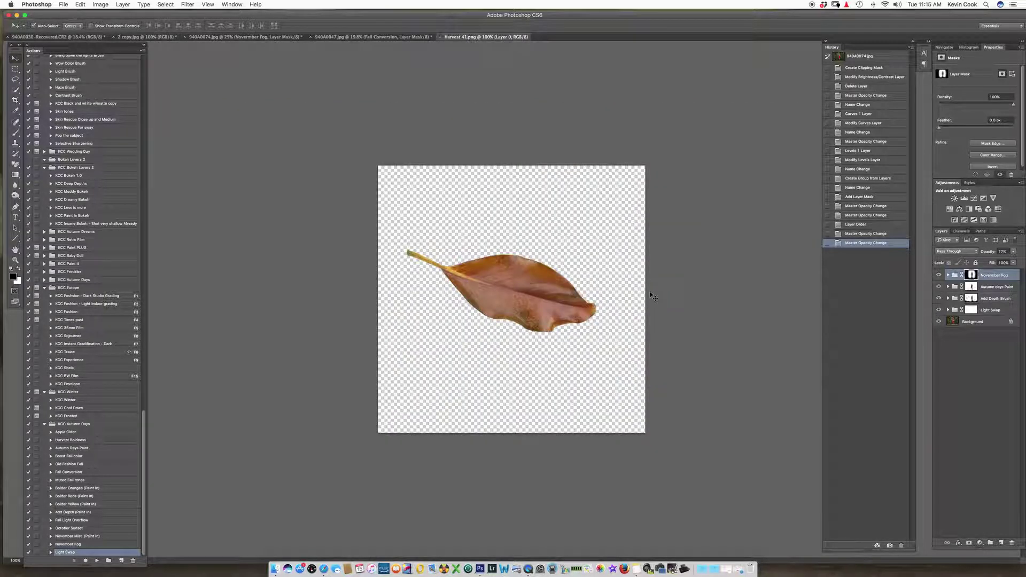
Step: Place the leaf in 940A0074.jpg as a new layer above the November Fog group, up in the woods beside the woman
click(386, 38)
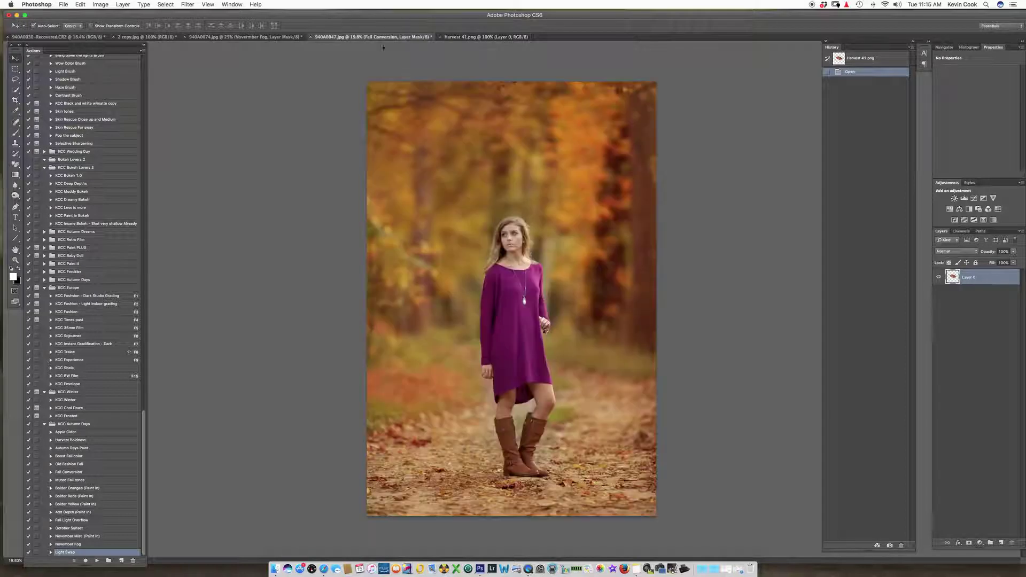
click(283, 37)
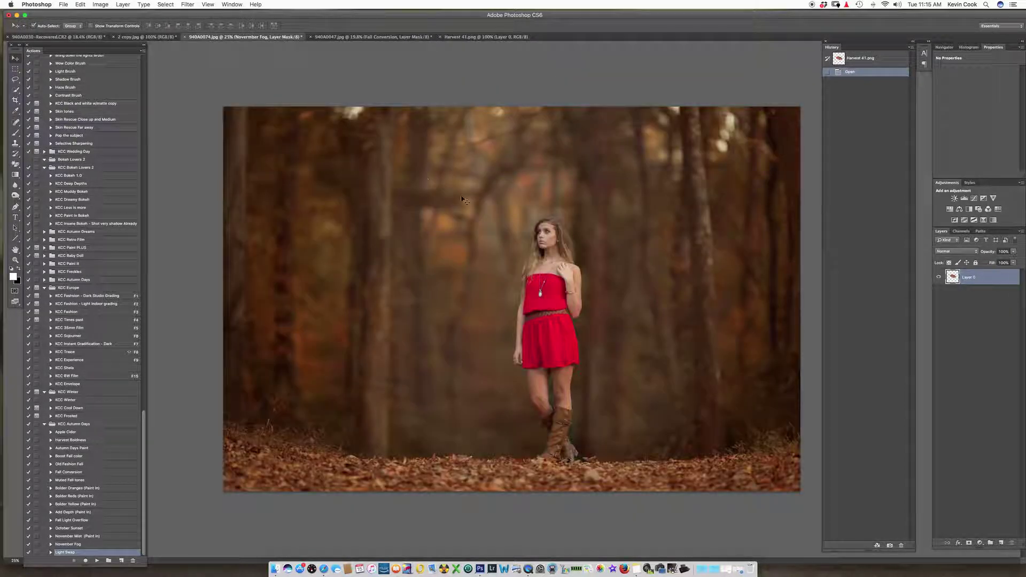
drag(463, 200, 465, 202)
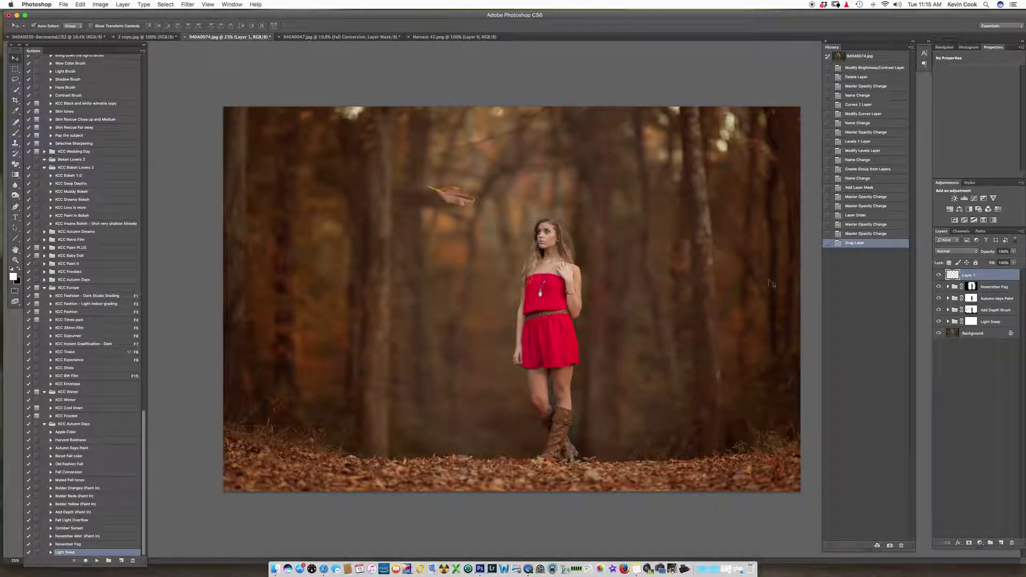
Step: Scale the leaf down twice with Free Transform until it is a tiny falling leaf among the trees
key(super+t)
drag(474, 206, 451, 186)
key(Return)
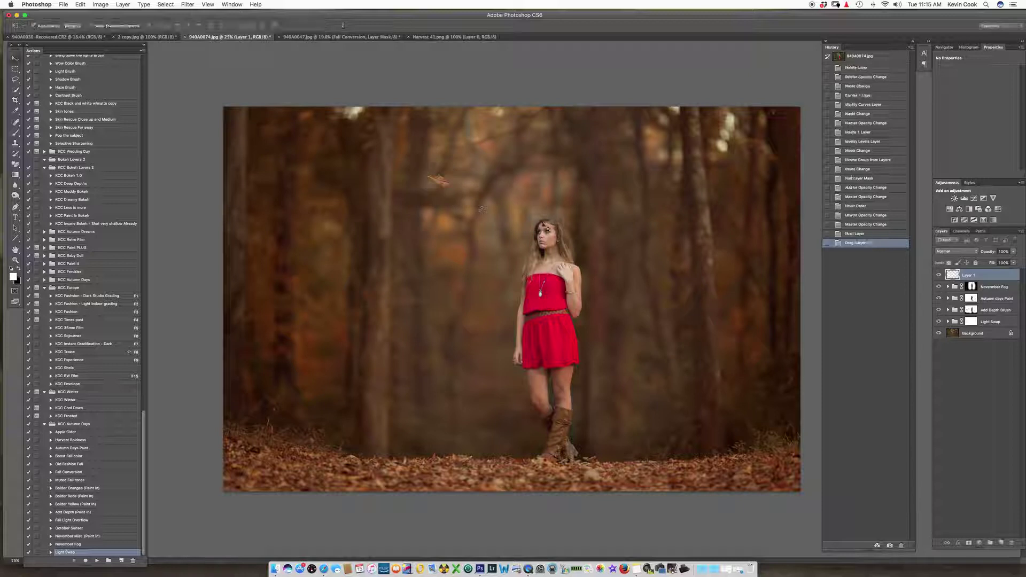
key(super+t)
drag(449, 187, 446, 183)
key(Return)
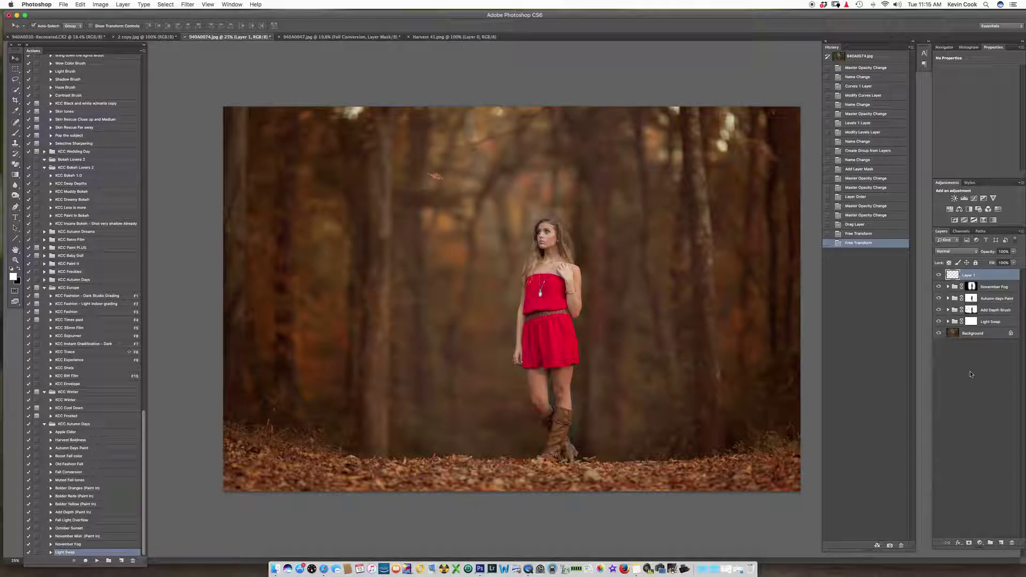
Step: Add a new layer and draw a straight line from the woman's head toward the leaf
click(1001, 542)
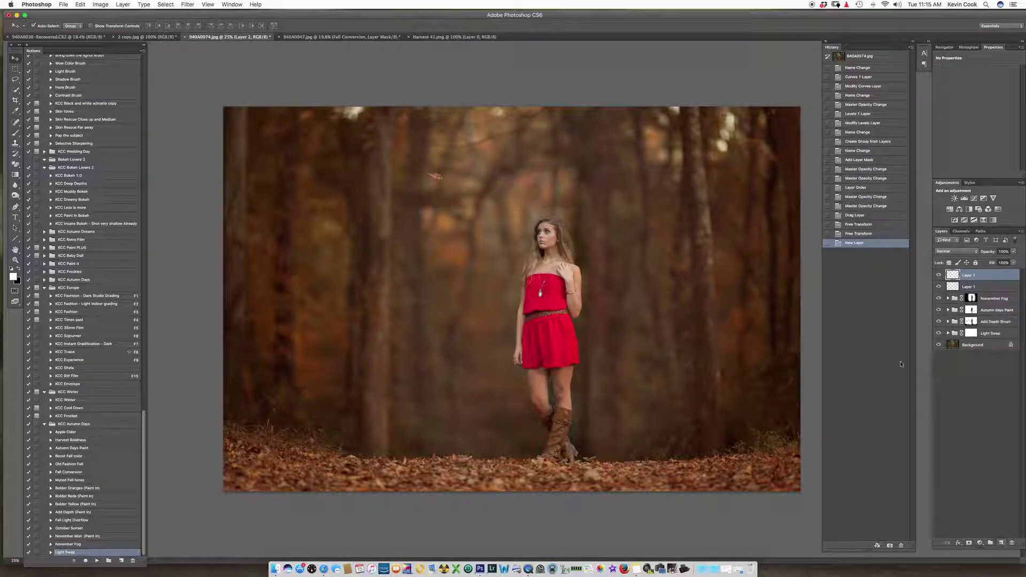
click(16, 238)
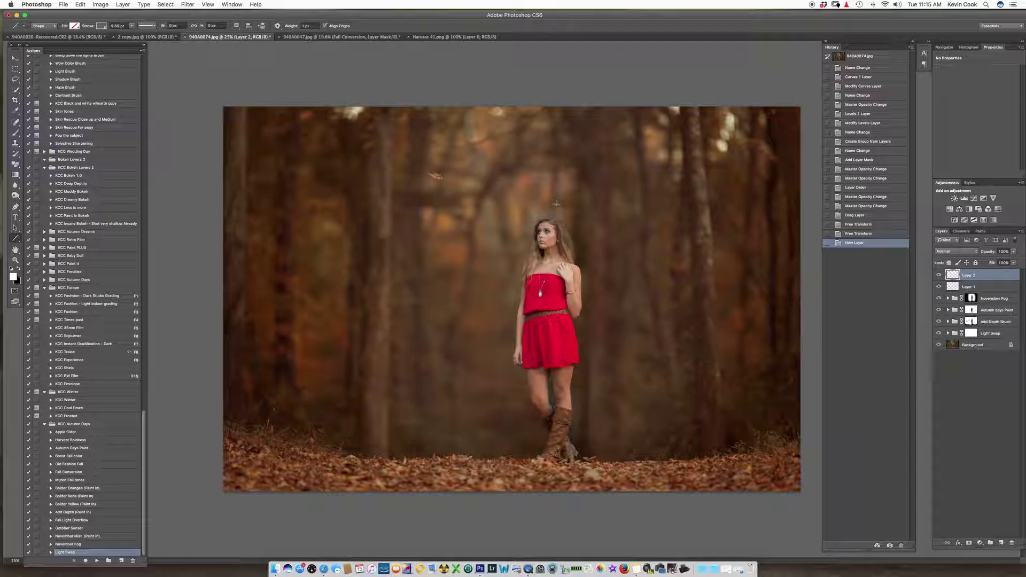
drag(536, 231, 429, 189)
click(20, 57)
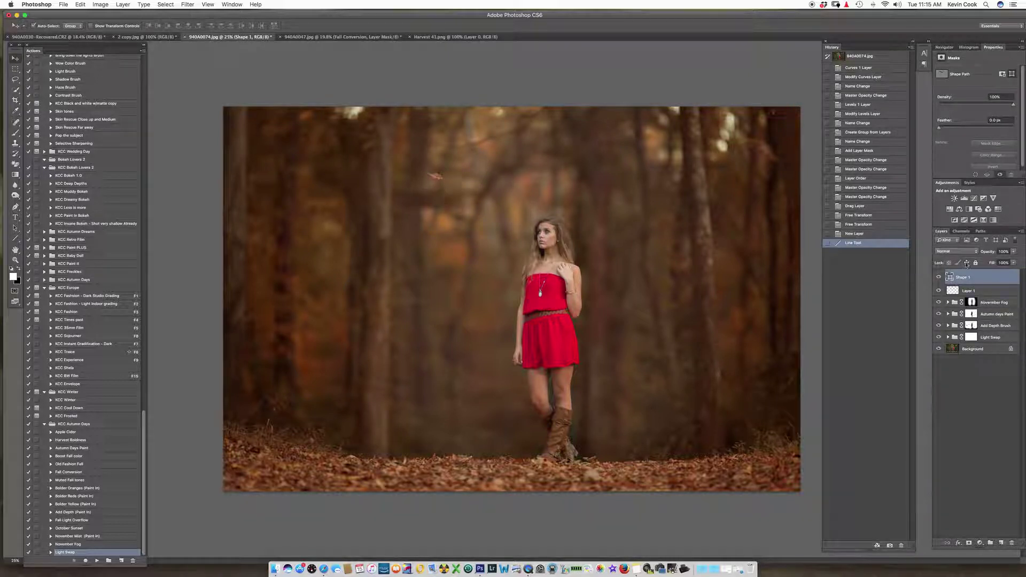
Step: Move the leaf slightly lower among the trees and delete the line's Shape 1 layer
double_click(970, 290)
click(438, 181)
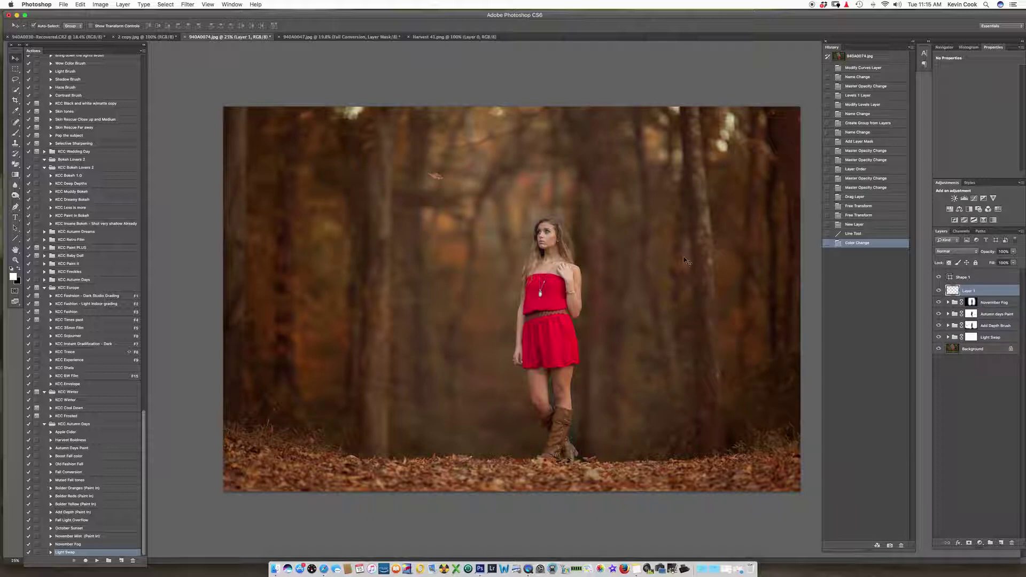
drag(436, 186, 437, 190)
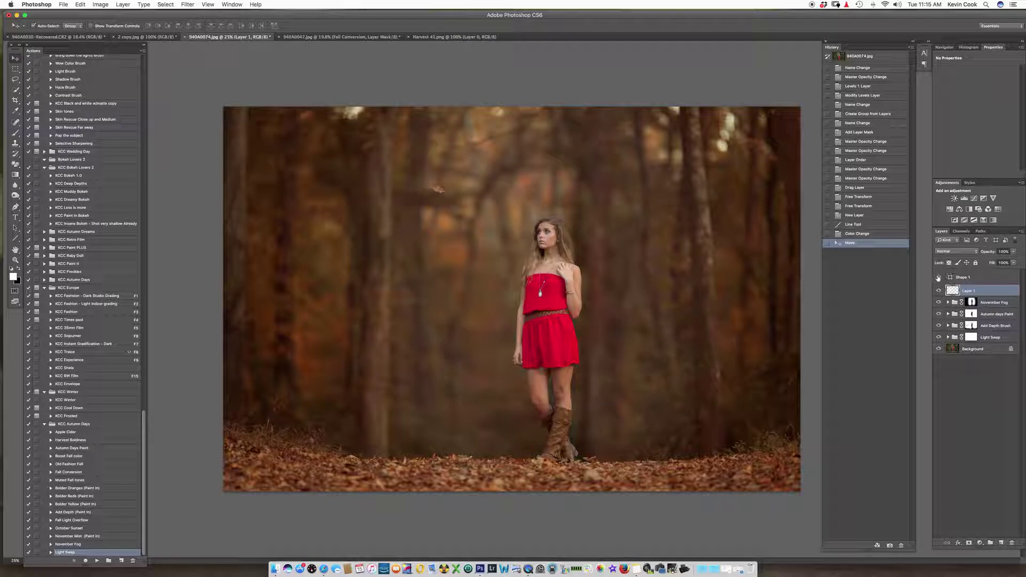
click(989, 278)
key(BackSpace)
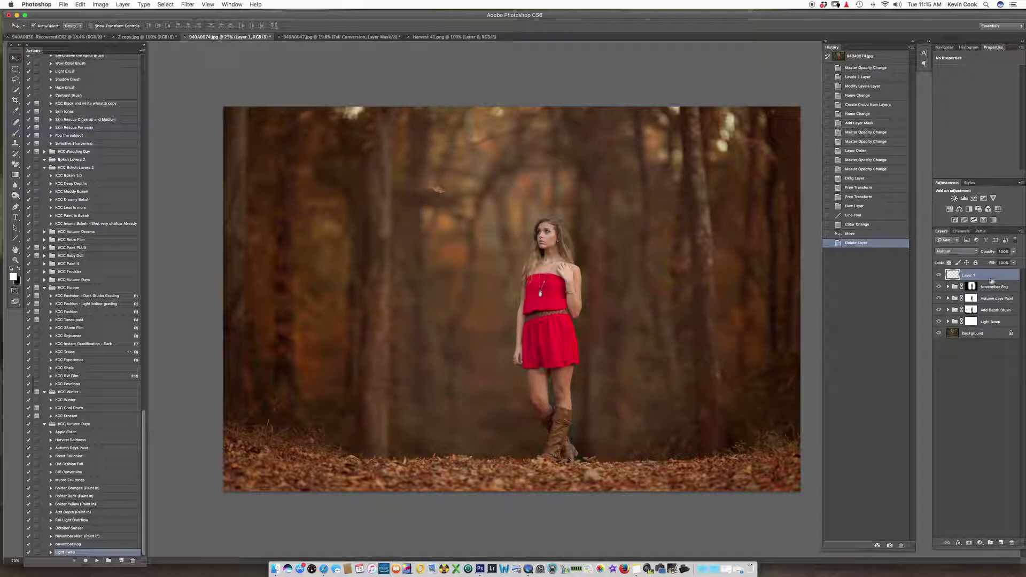
Step: Apply a 10-pixel Motion Blur to the leaf and move its layer between the Autumn days Paint and Add Depth Brush groups
click(188, 4)
mouse_move(257, 105)
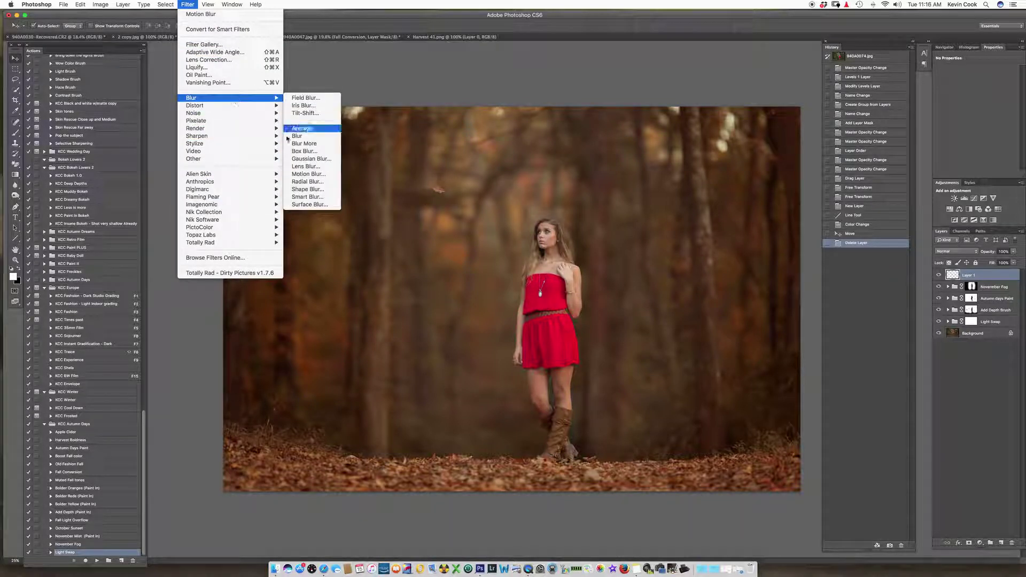
click(304, 175)
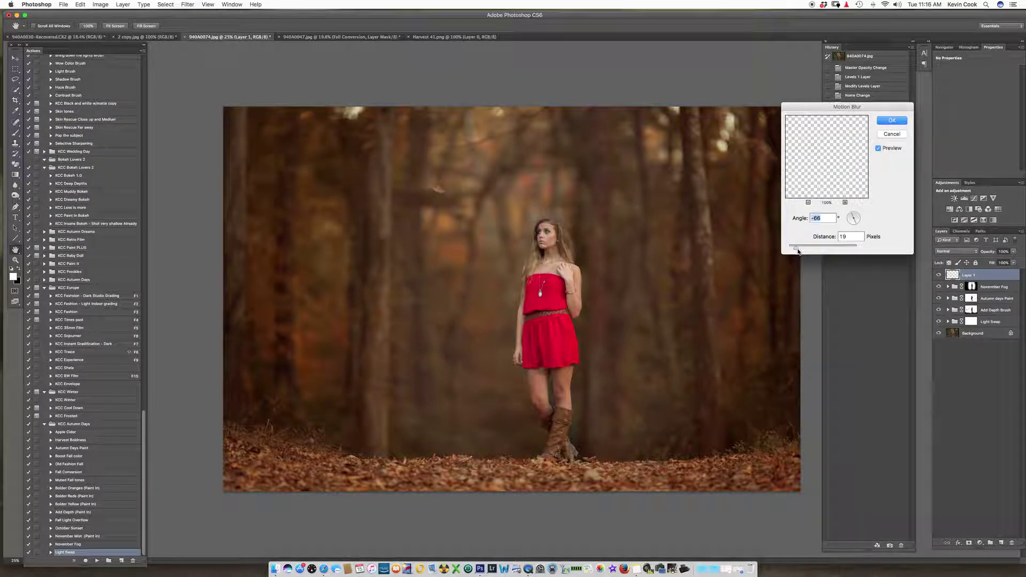
click(852, 234)
text(10)
click(898, 122)
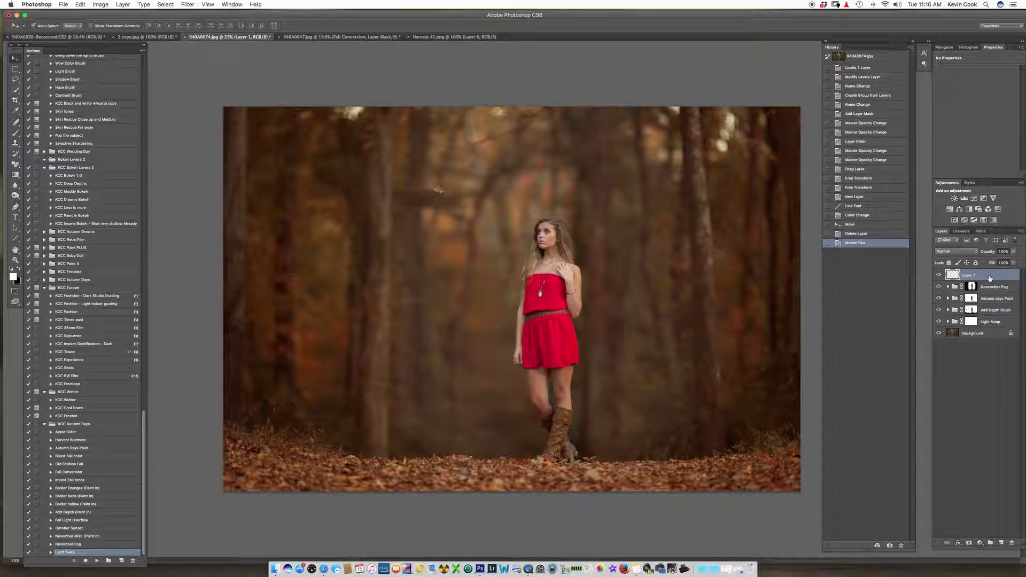
mouse_move(990, 278)
mouse_down()
mouse_move(989, 325)
mouse_move(992, 306)
mouse_up()
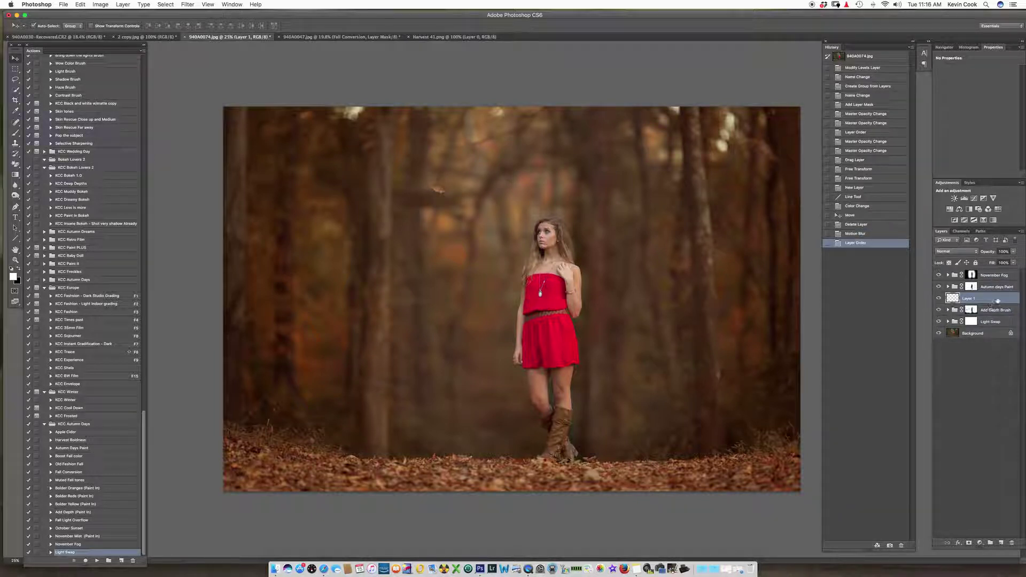